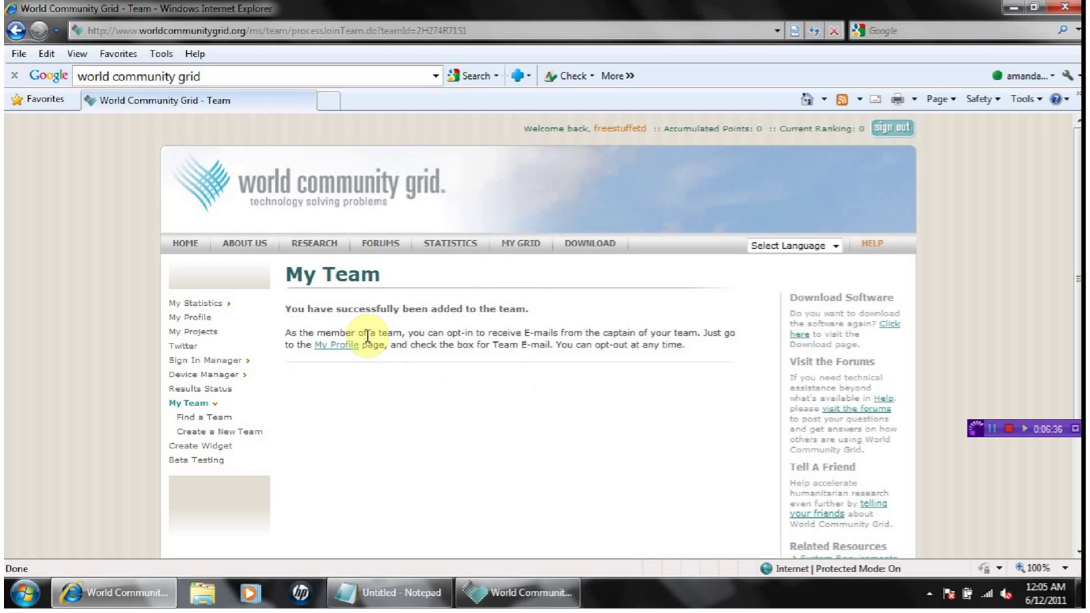
# - Look over your World Community Grid member profile page
pyautogui.click(345, 347)
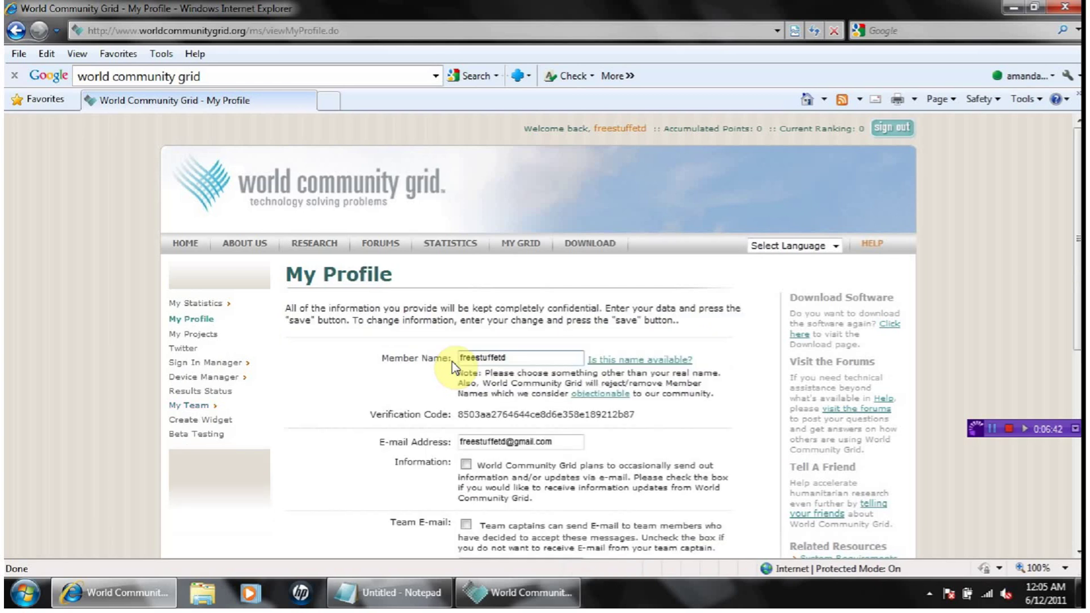
pyautogui.scroll(-3, 358, 354)
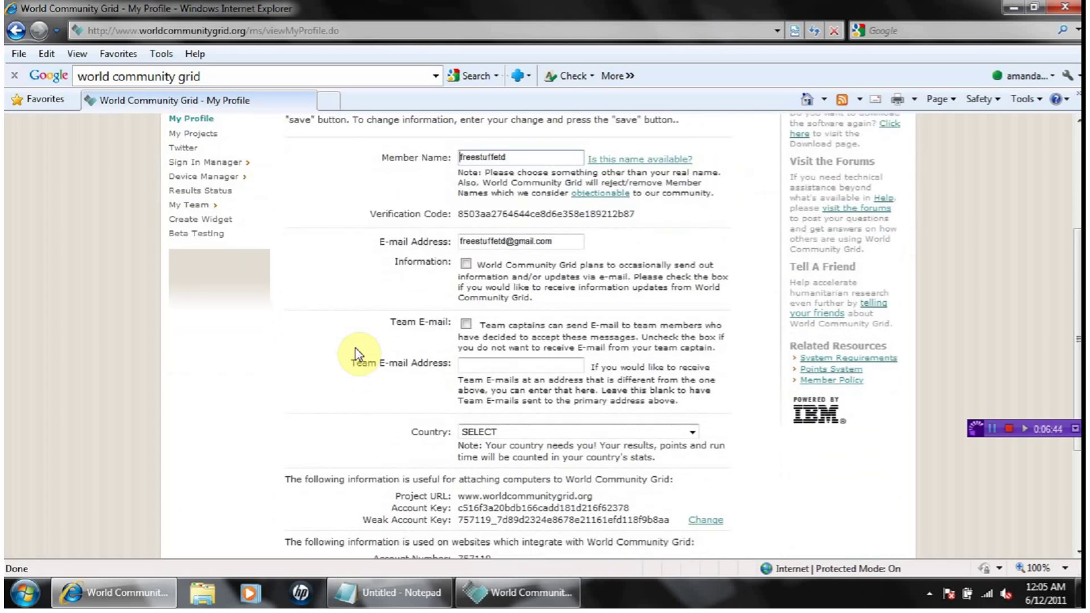
pyautogui.scroll(3, 358, 355)
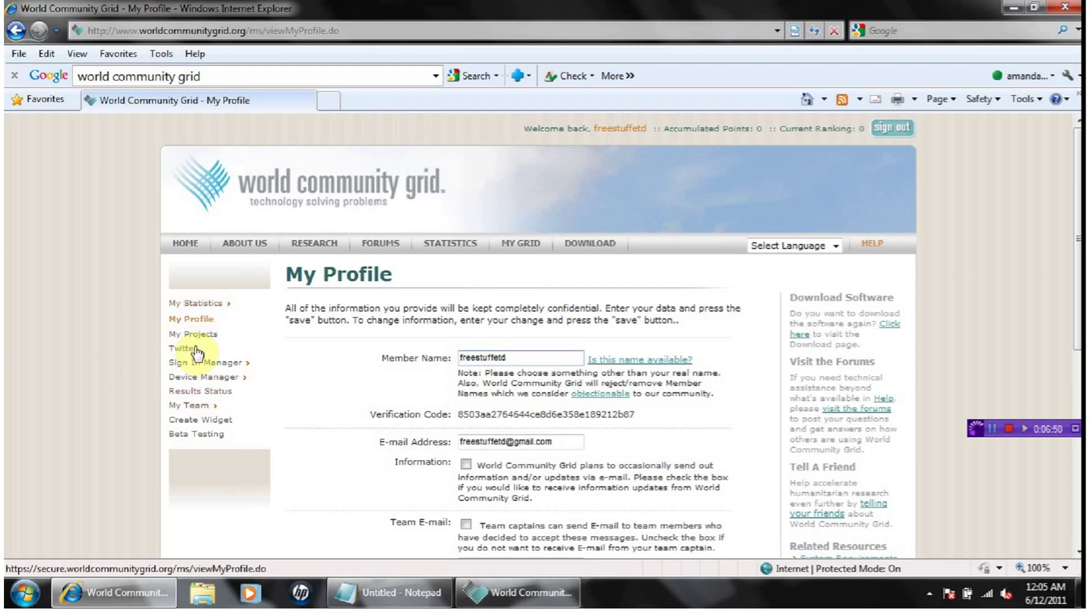
# - Browse your team page's totals, project statistics and charts, then list members by points generated
pyautogui.click(190, 406)
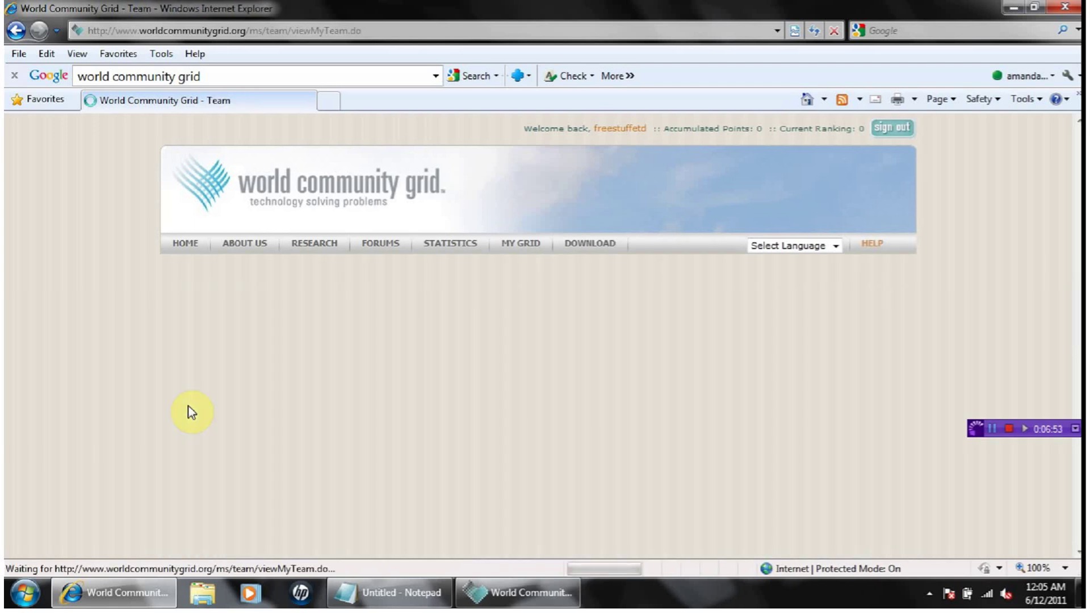
pyautogui.scroll(-3, 730, 373)
pyautogui.scroll(-5, 730, 373)
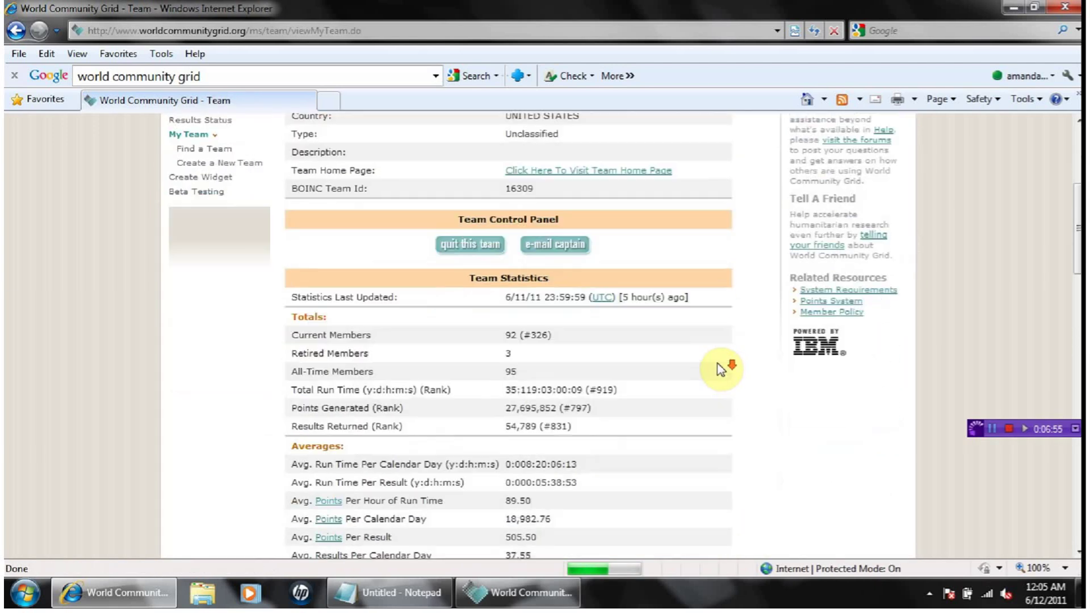
pyautogui.scroll(-20, 716, 369)
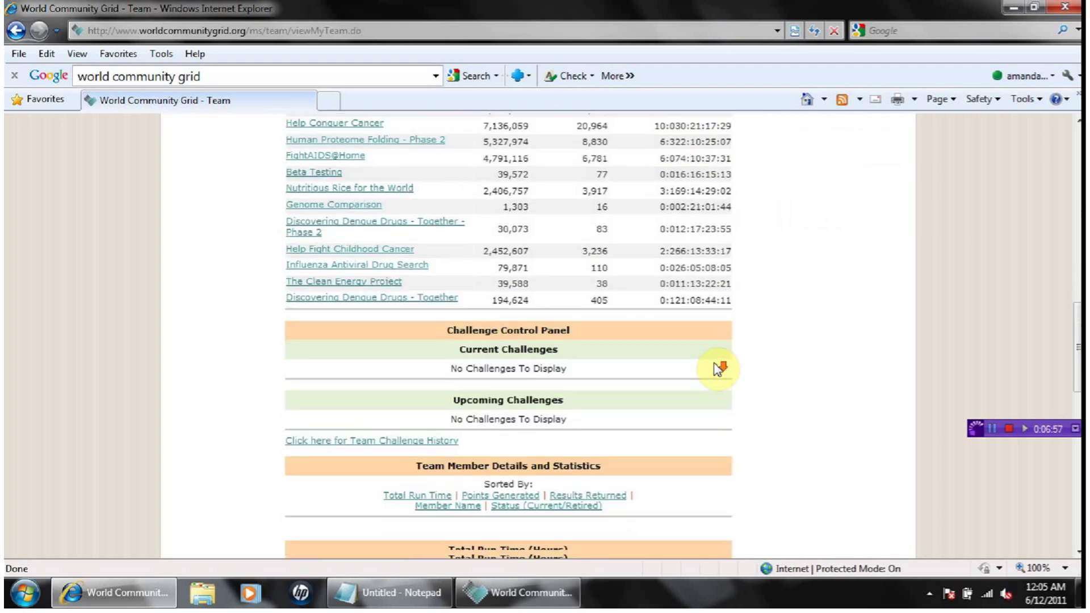
pyautogui.scroll(-1, 766, 253)
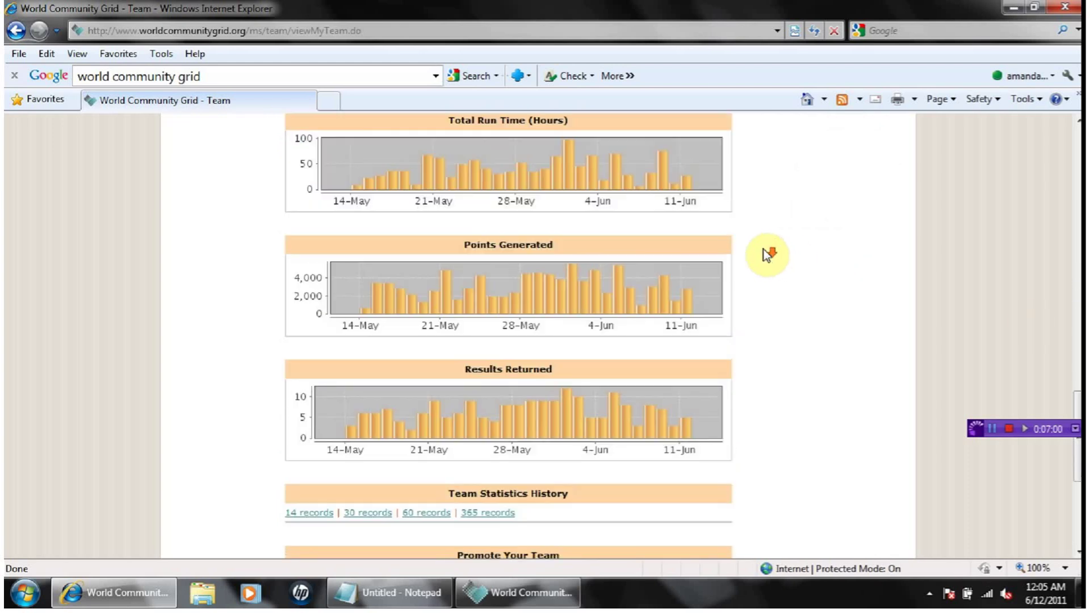
pyautogui.scroll(-3, 721, 333)
pyautogui.scroll(15, 535, 361)
pyautogui.scroll(2, 536, 361)
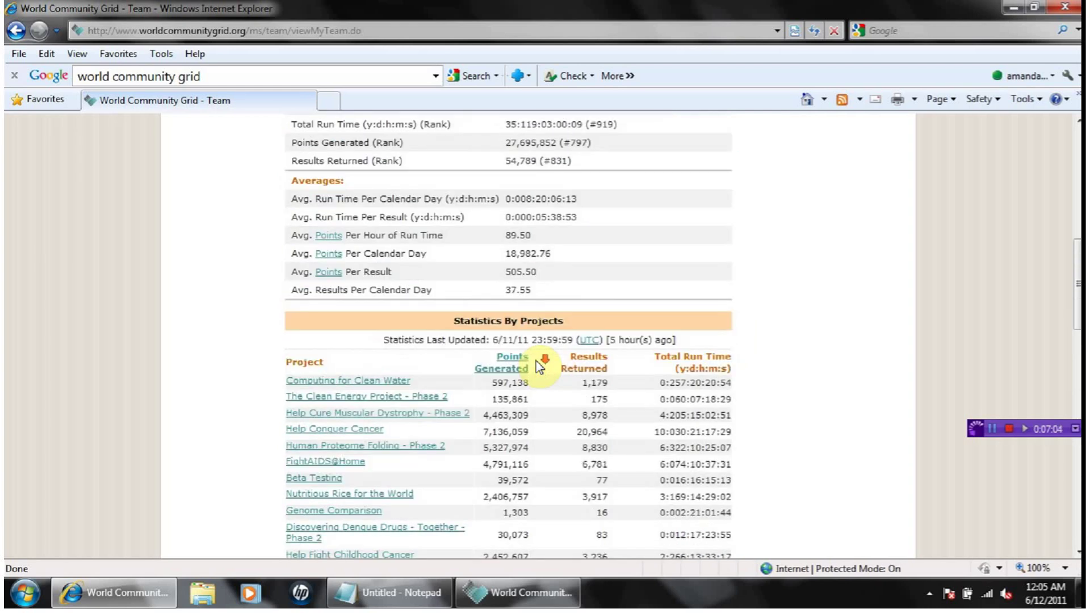
pyautogui.scroll(-11, 598, 399)
pyautogui.scroll(1, 599, 399)
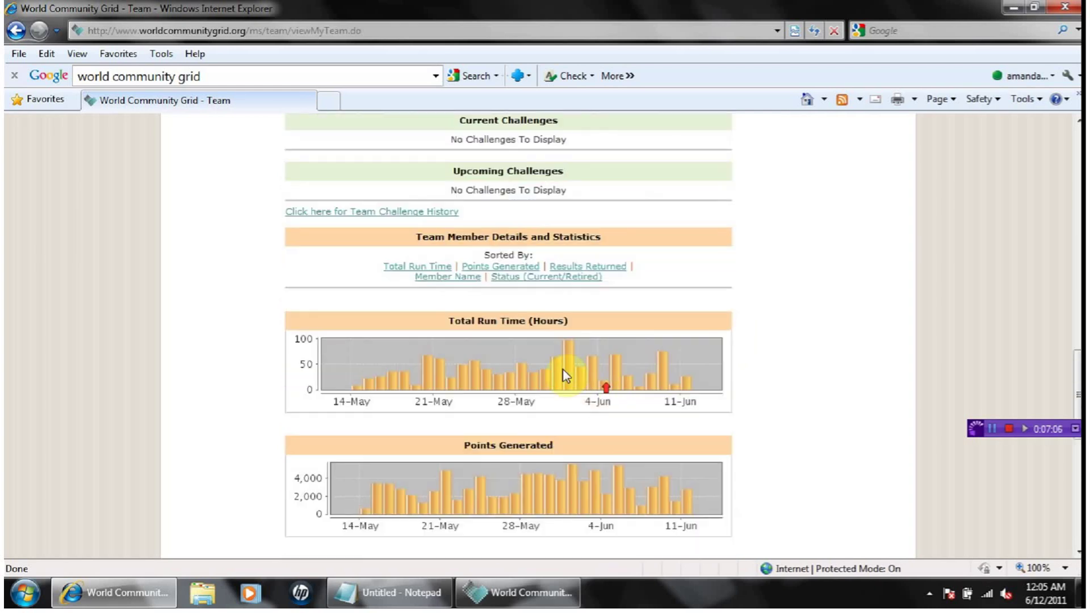
pyautogui.click(474, 268)
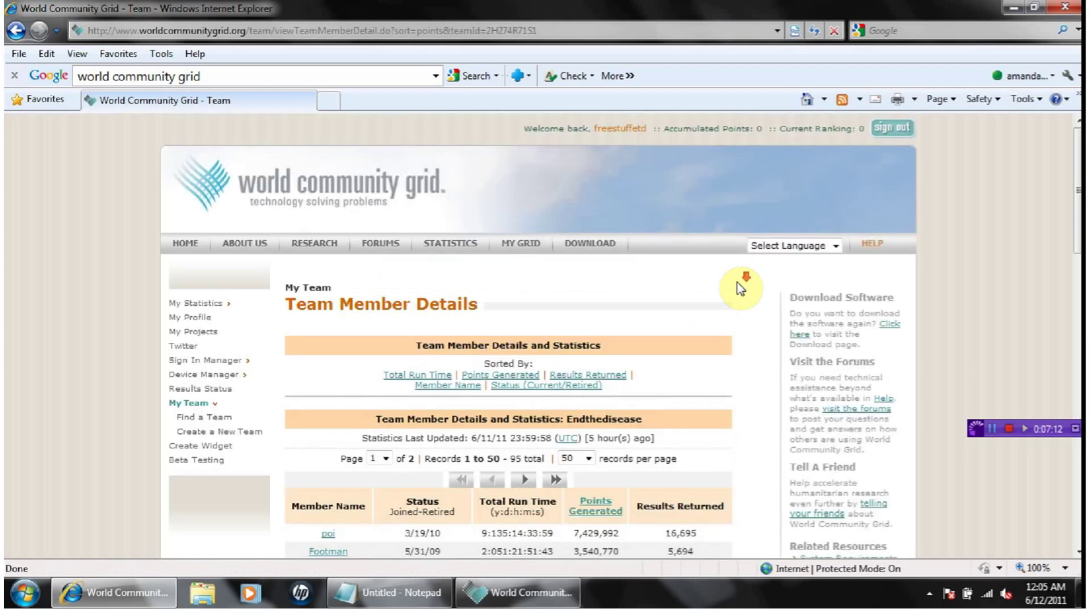
# - Scroll through the team ranking of 95 members, led by 7,429,992 points
pyautogui.scroll(-10, 741, 288)
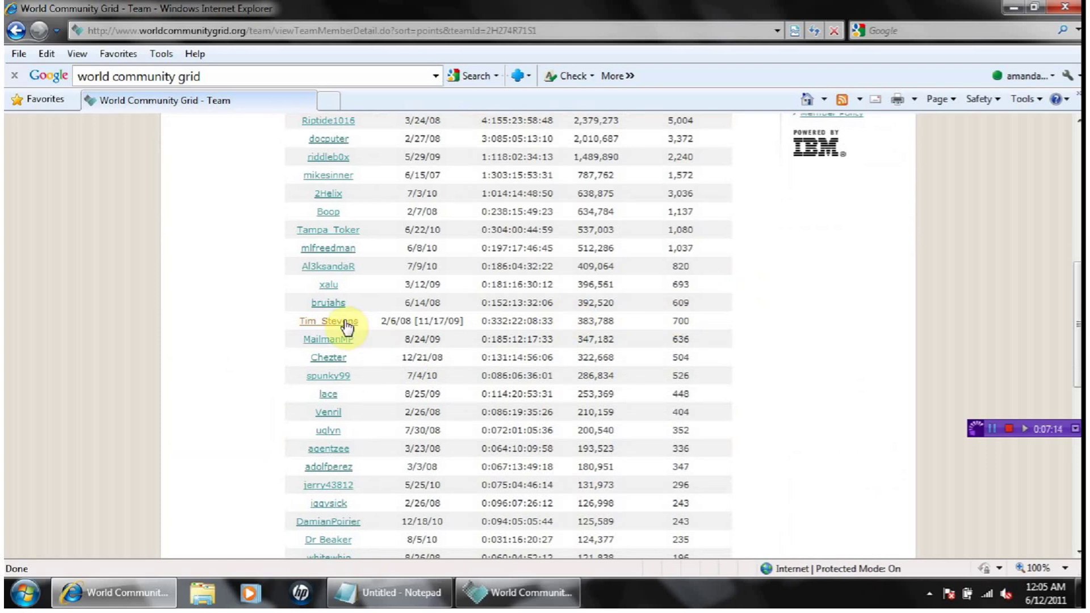
pyautogui.scroll(4, 347, 324)
pyautogui.scroll(-5, 346, 312)
pyautogui.scroll(-8, 621, 372)
pyautogui.scroll(2, 395, 373)
pyautogui.scroll(10, 394, 373)
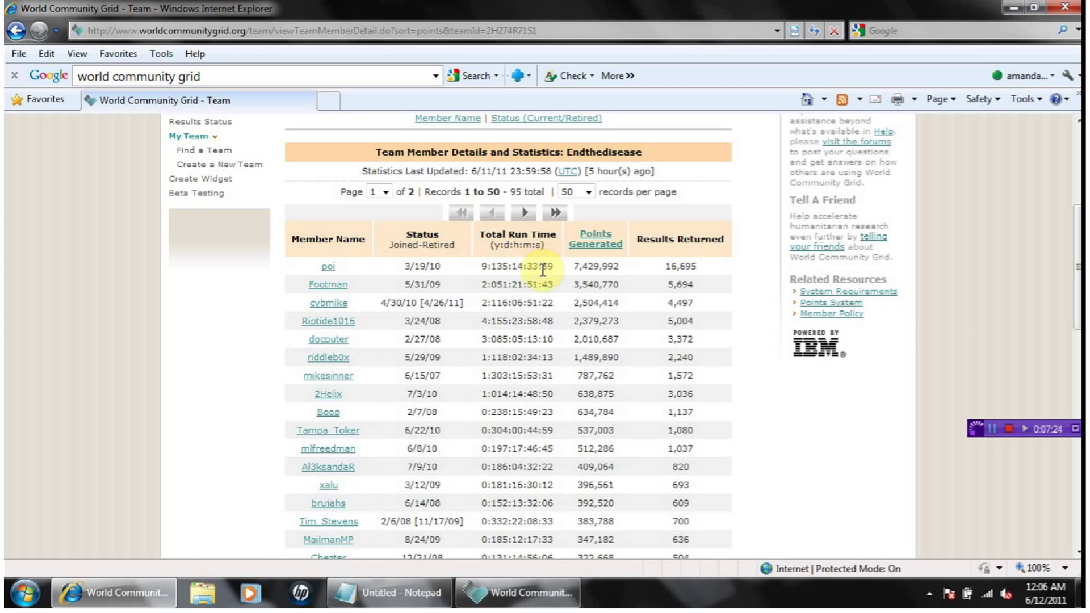
pyautogui.scroll(2, 543, 269)
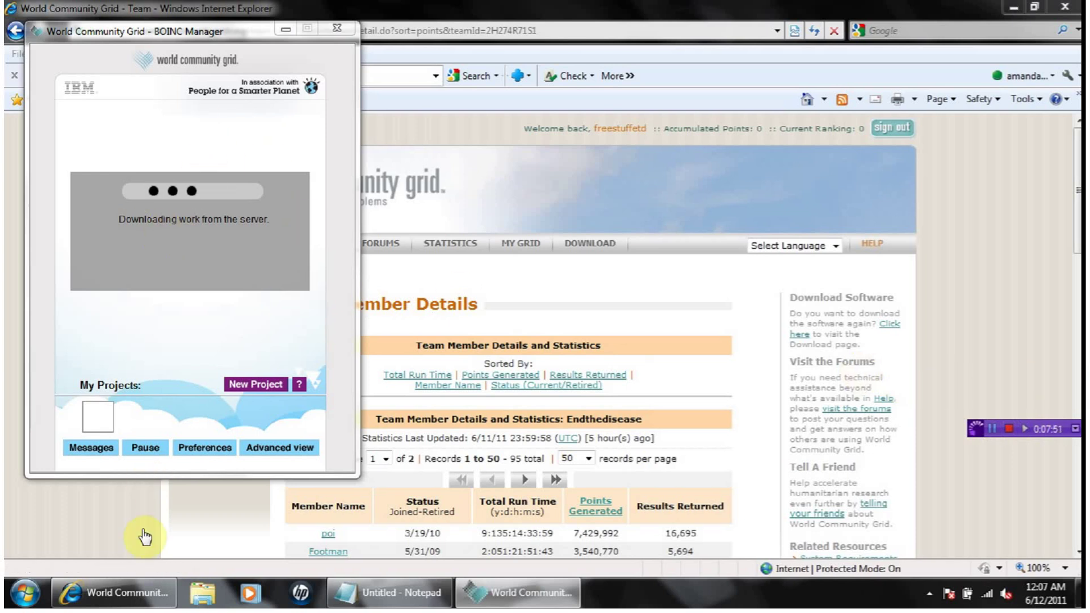
# - Switch to Advanced view, maximize the window and widen the Tasks list's Application column
pyautogui.click(266, 450)
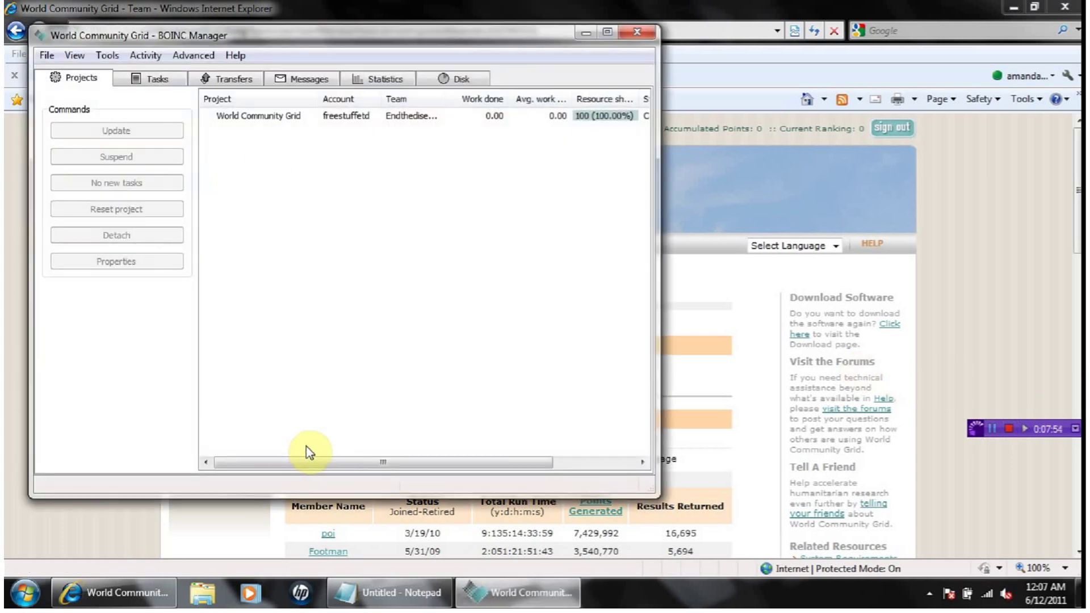
pyautogui.click(158, 80)
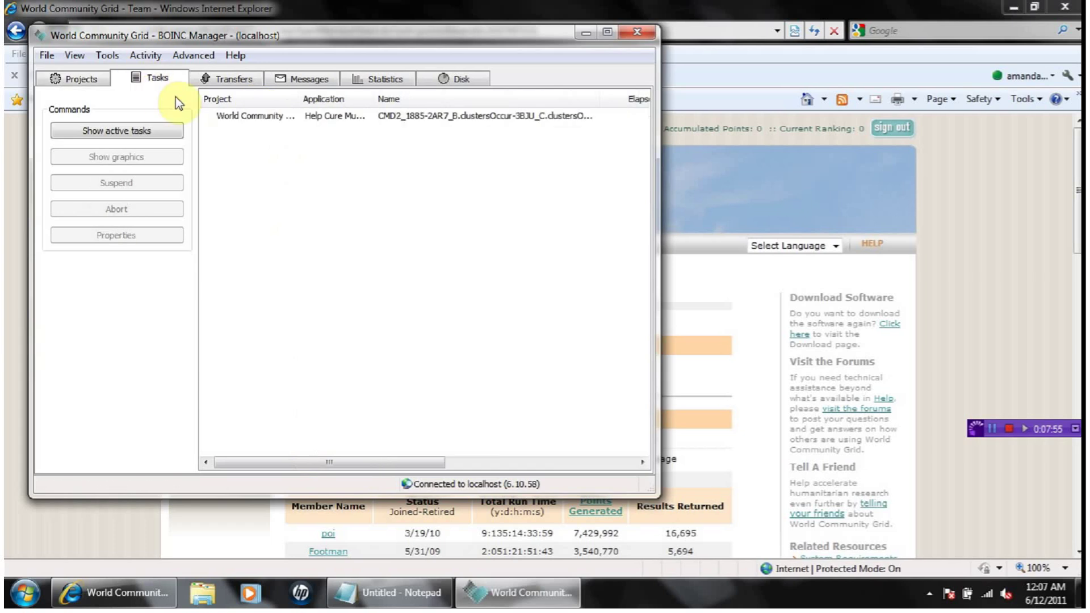
pyautogui.click(265, 116)
pyautogui.click(606, 32)
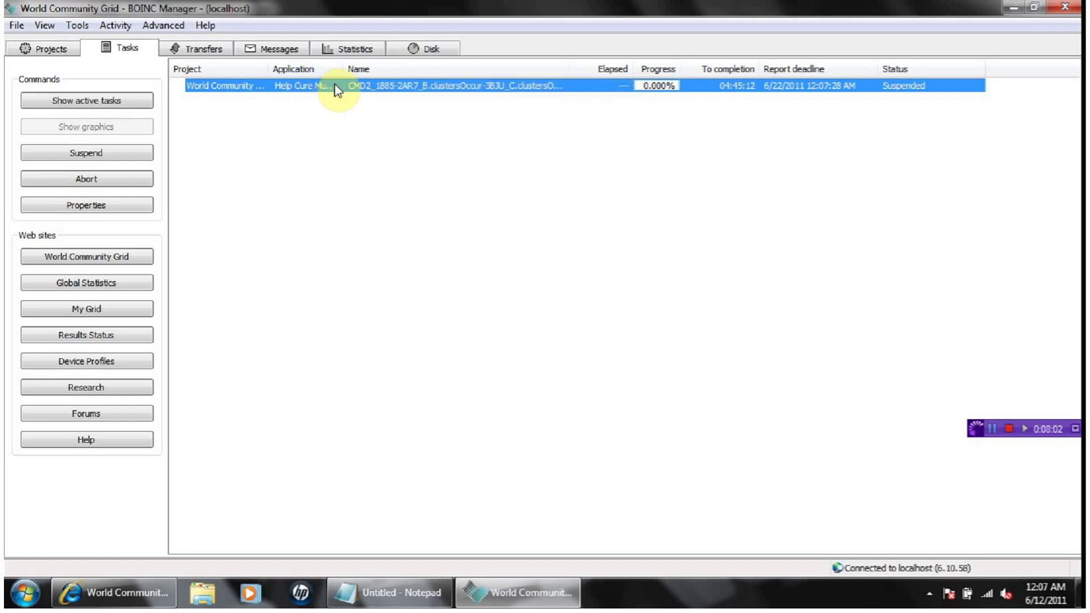
pyautogui.moveTo(343, 67); pyautogui.dragTo(518, 73)
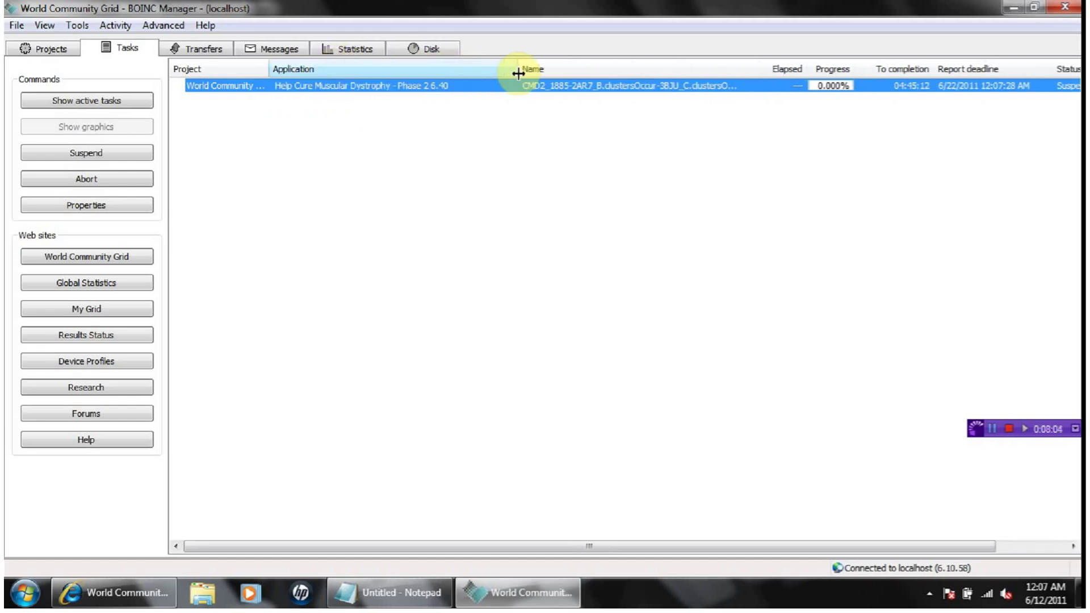
pyautogui.click(711, 153)
pyautogui.click(730, 85)
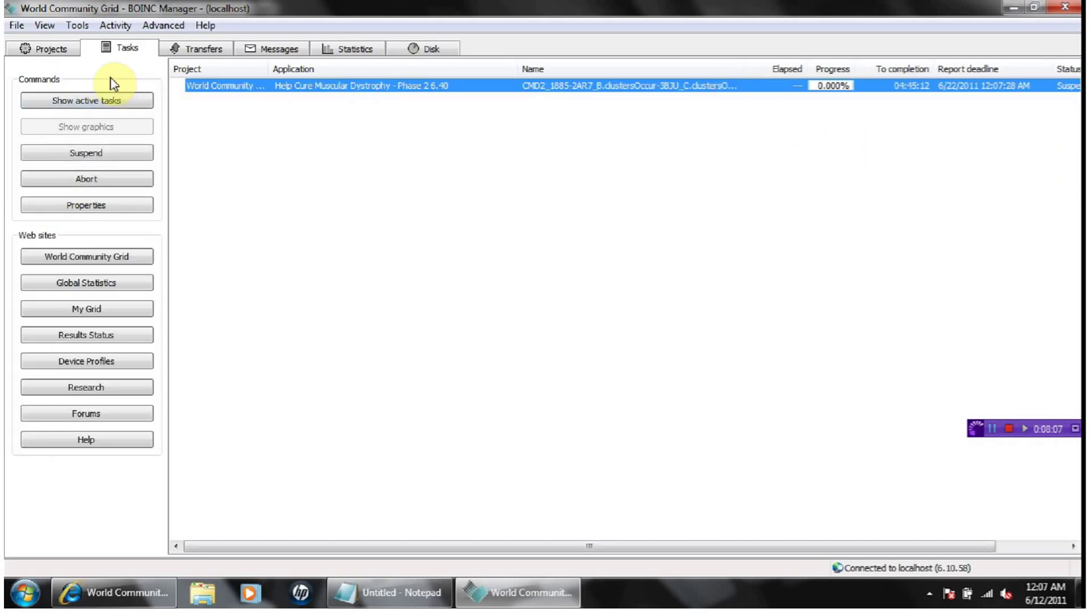
# - Select World Community Grid in the Projects list and request a project update
pyautogui.click(51, 48)
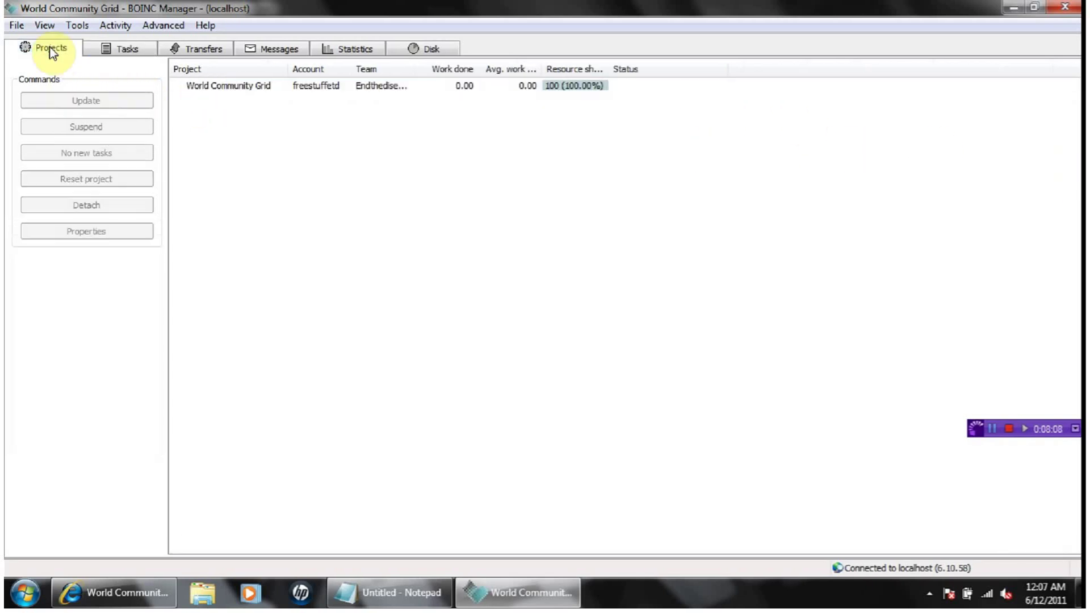
pyautogui.click(364, 86)
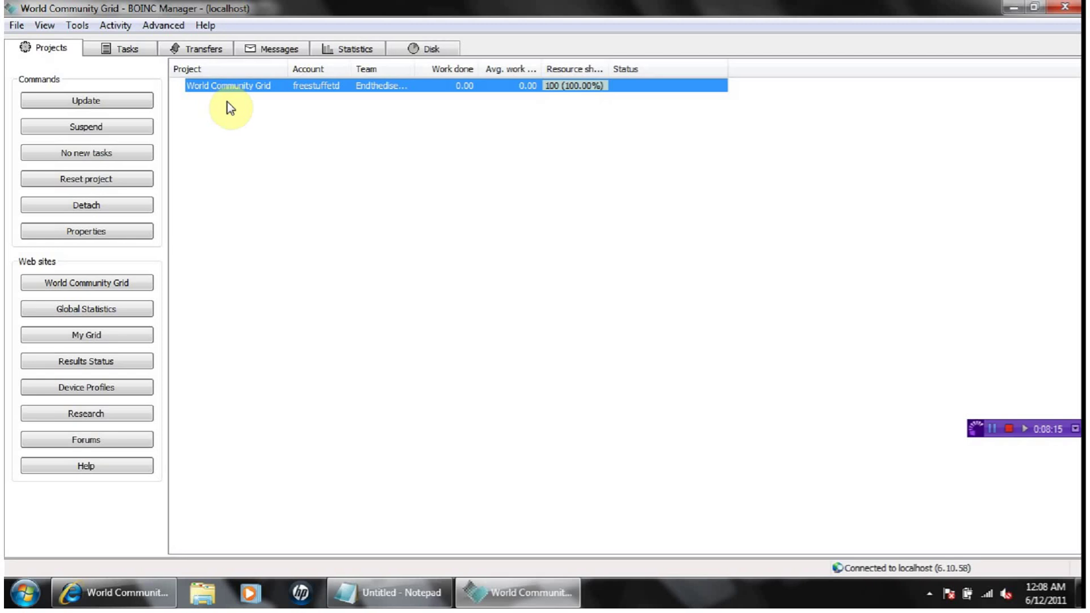
pyautogui.click(121, 48)
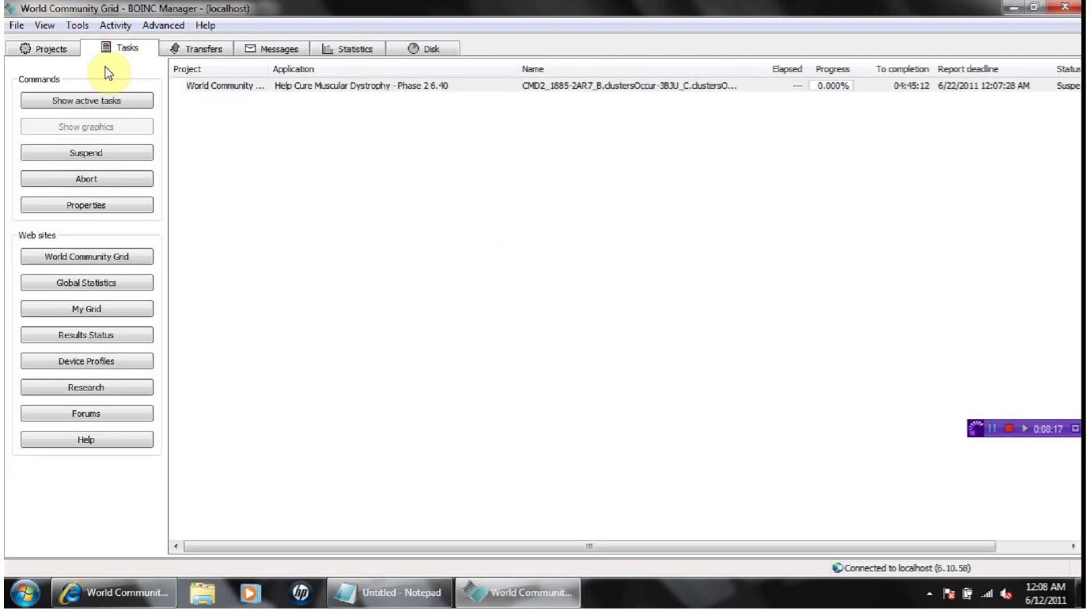
pyautogui.click(50, 48)
pyautogui.click(85, 101)
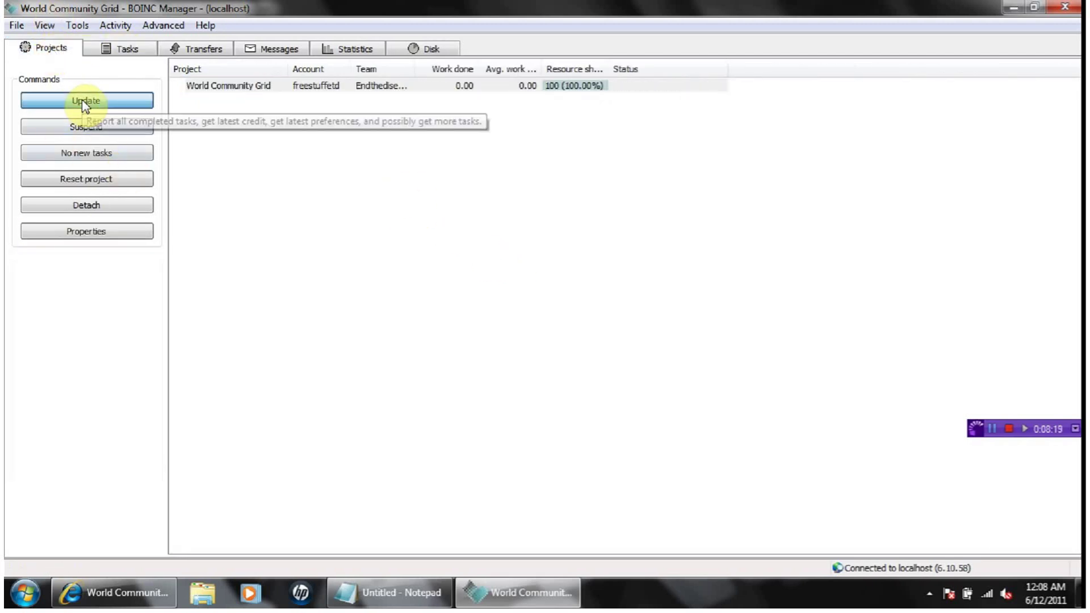
pyautogui.click(239, 86)
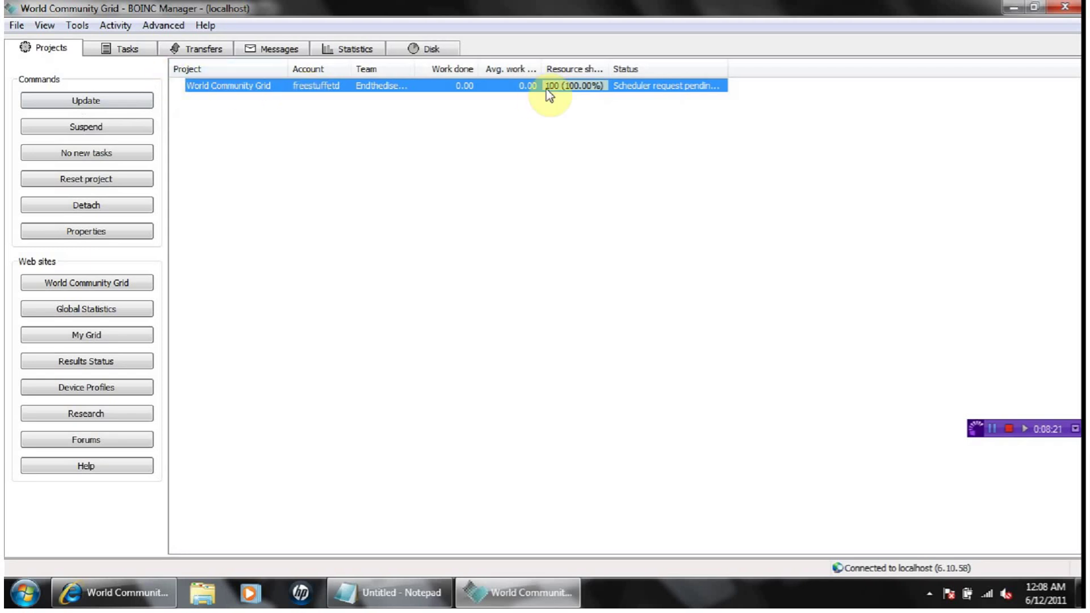
pyautogui.click(93, 103)
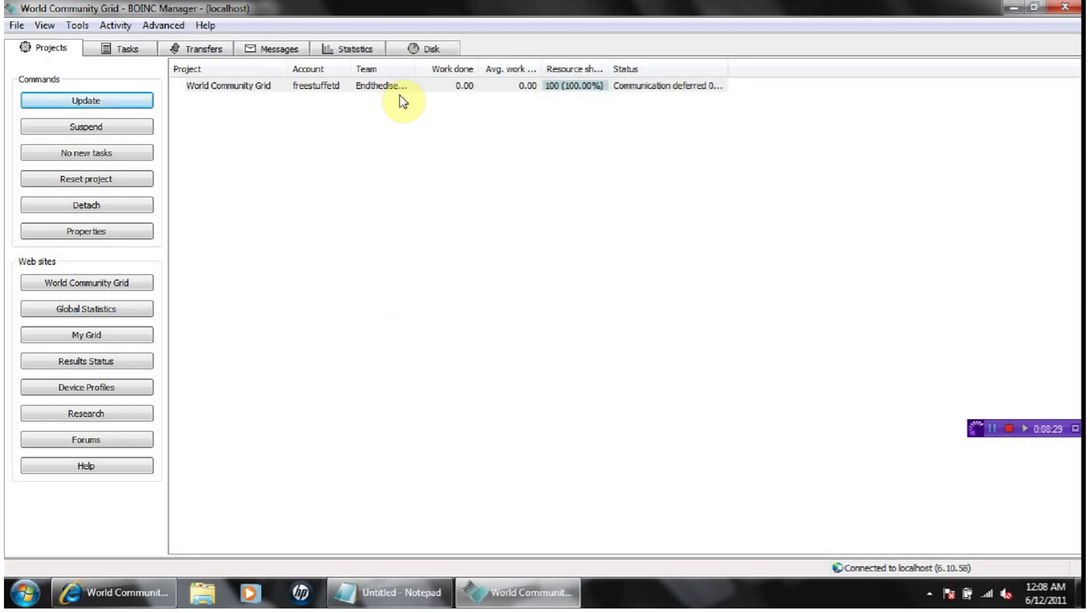
# - Glance at Statistics and Transfers, then review Advanced > Options and close it unchanged
pyautogui.click(349, 48)
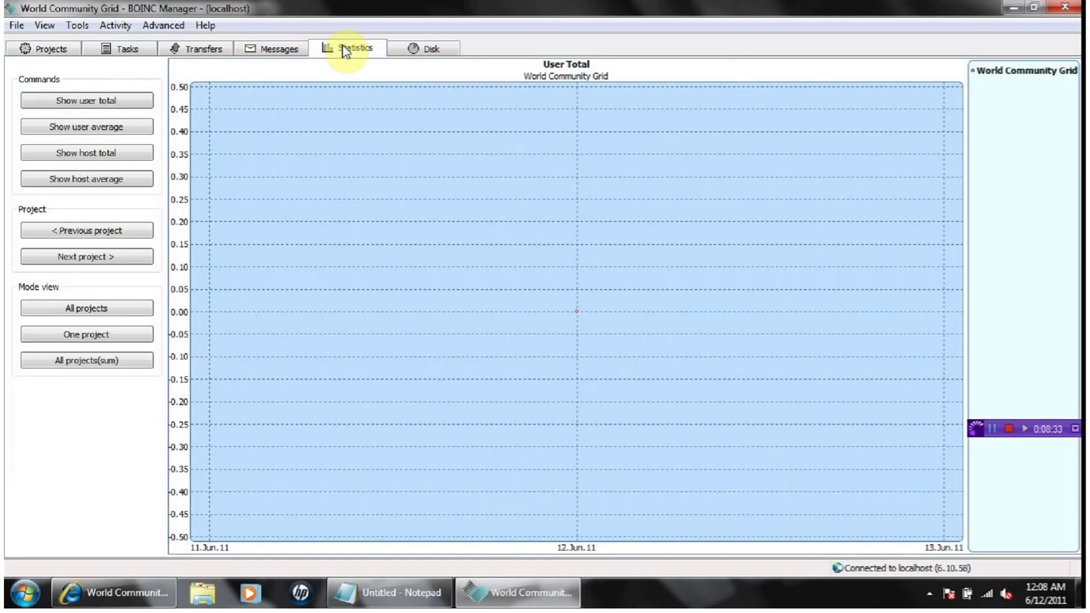
pyautogui.click(166, 50)
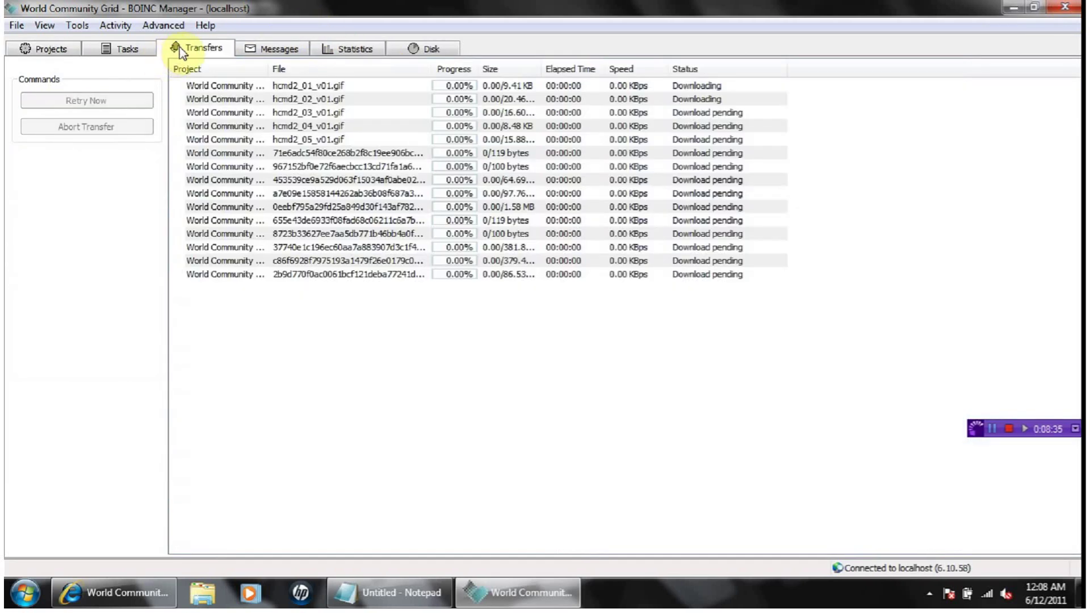
pyautogui.click(163, 25)
pyautogui.click(177, 44)
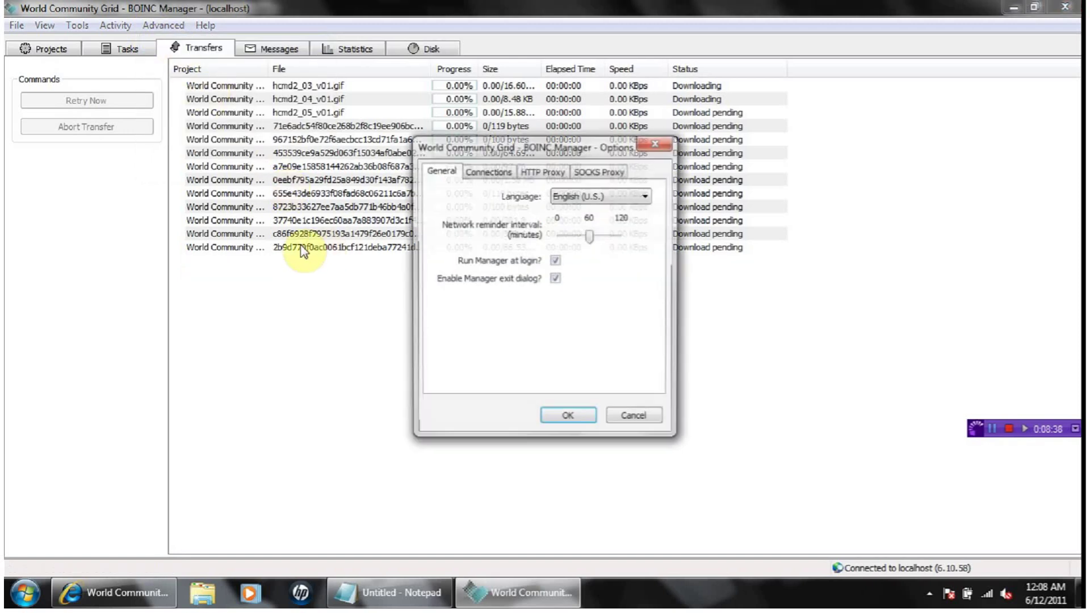
pyautogui.click(651, 148)
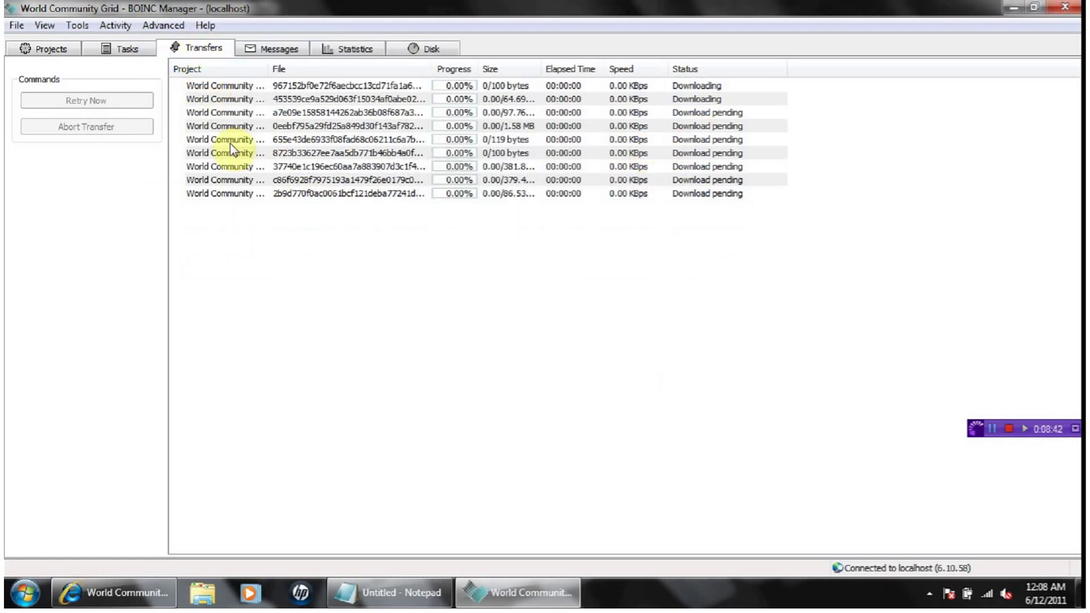
# - Return to the task list showing three downloading Muscular Dystrophy Phase 2 tasks
pyautogui.click(132, 54)
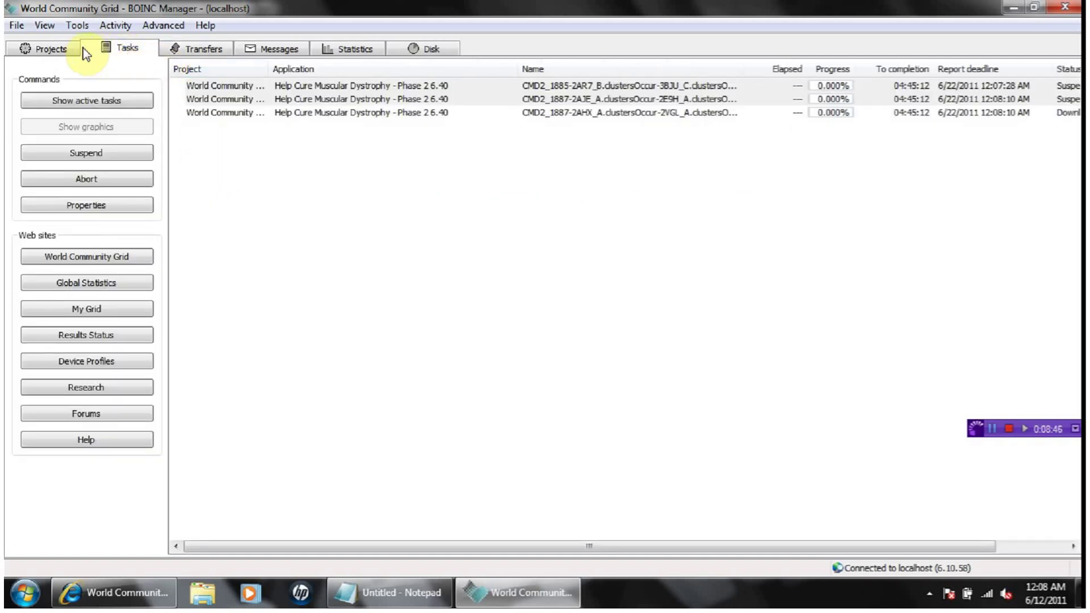
pyautogui.click(54, 49)
pyautogui.click(131, 51)
pyautogui.click(115, 25)
pyautogui.click(162, 25)
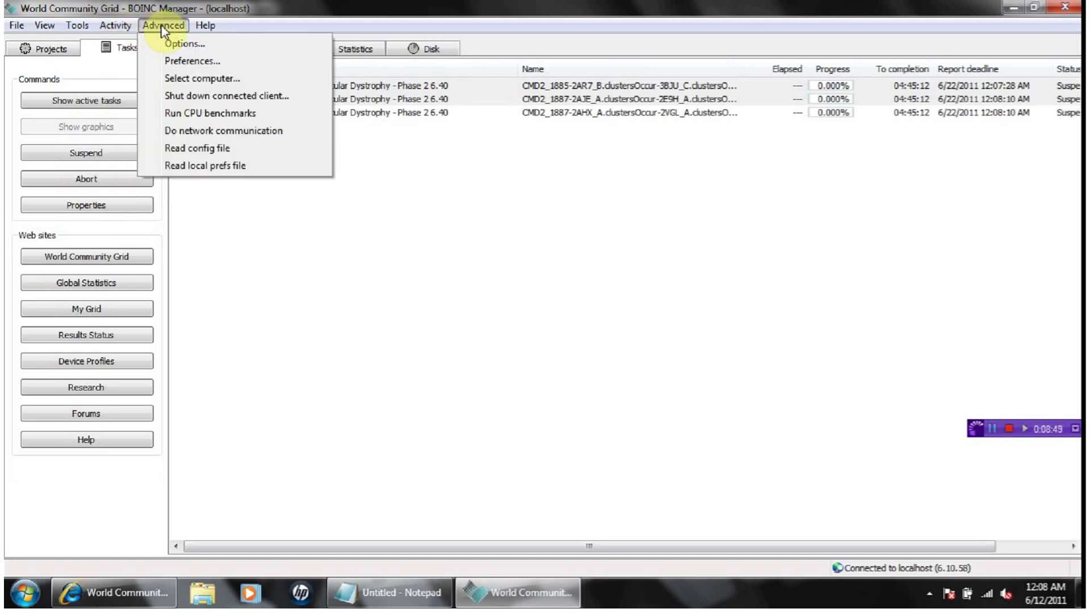
# - Limit processor use to 75% and allow computing on batteries and GPU use while in use
pyautogui.click(184, 61)
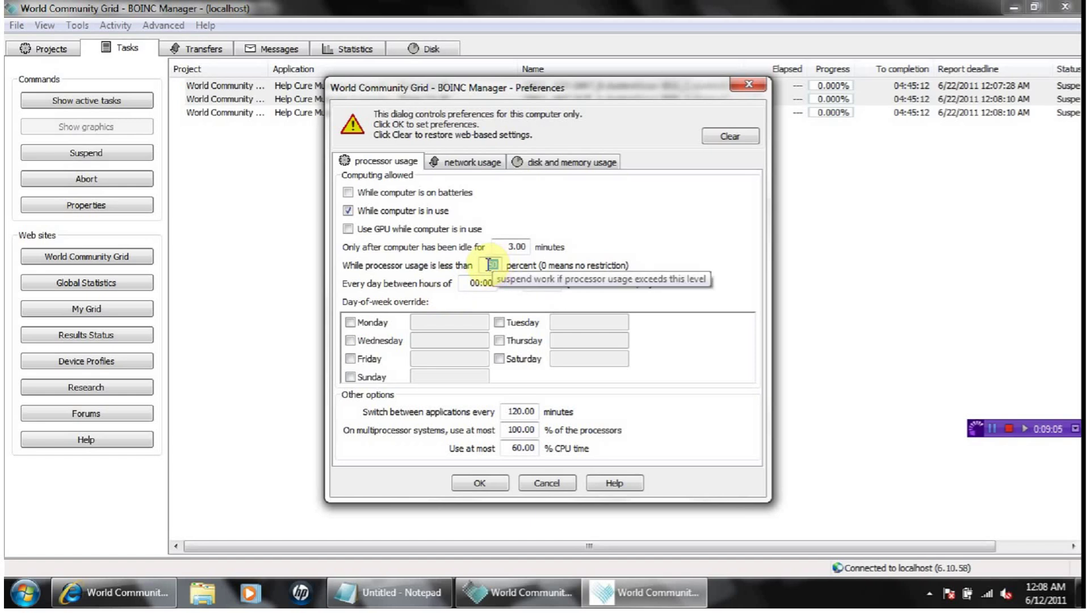
pyautogui.write('75')
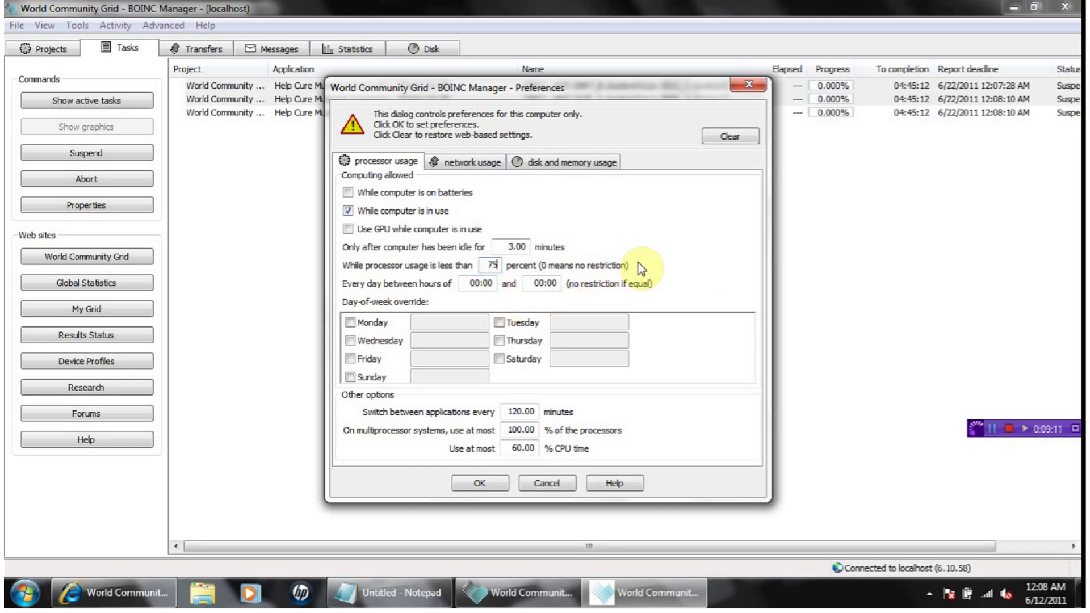
pyautogui.moveTo(492, 268)
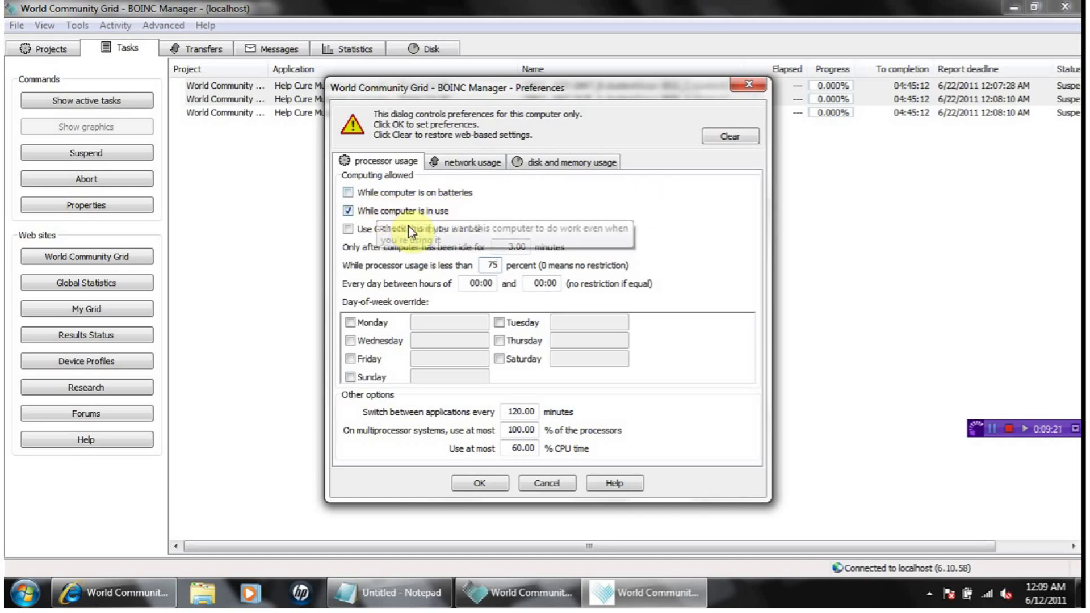
pyautogui.click(353, 195)
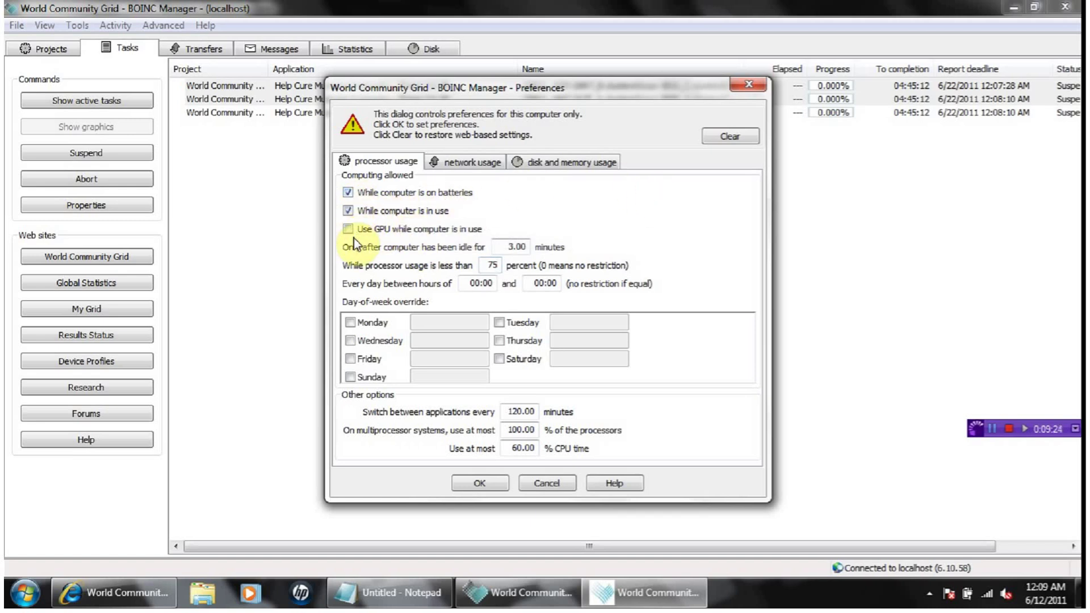
pyautogui.click(348, 229)
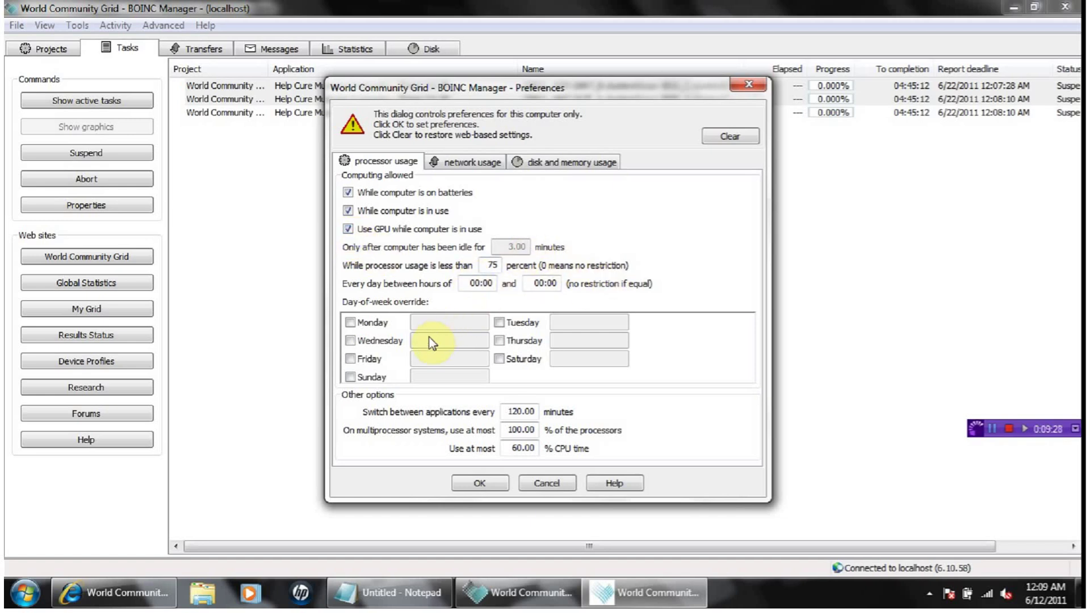
# - Set disk use to 25 GB and 60%, 25.50 GB free, memory in use 75%, and save
pyautogui.click(456, 163)
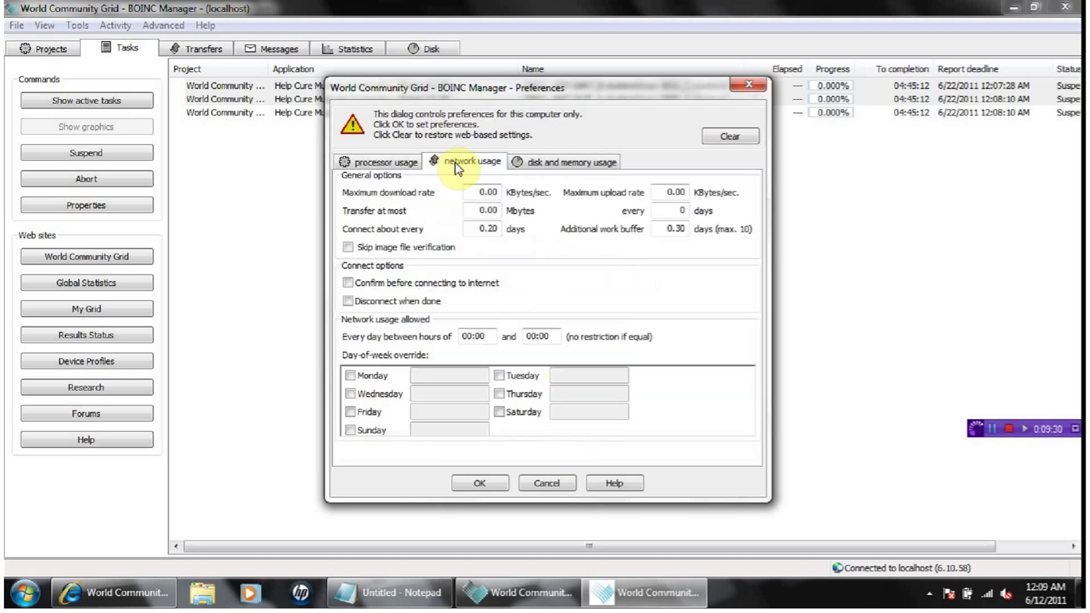
pyautogui.click(546, 164)
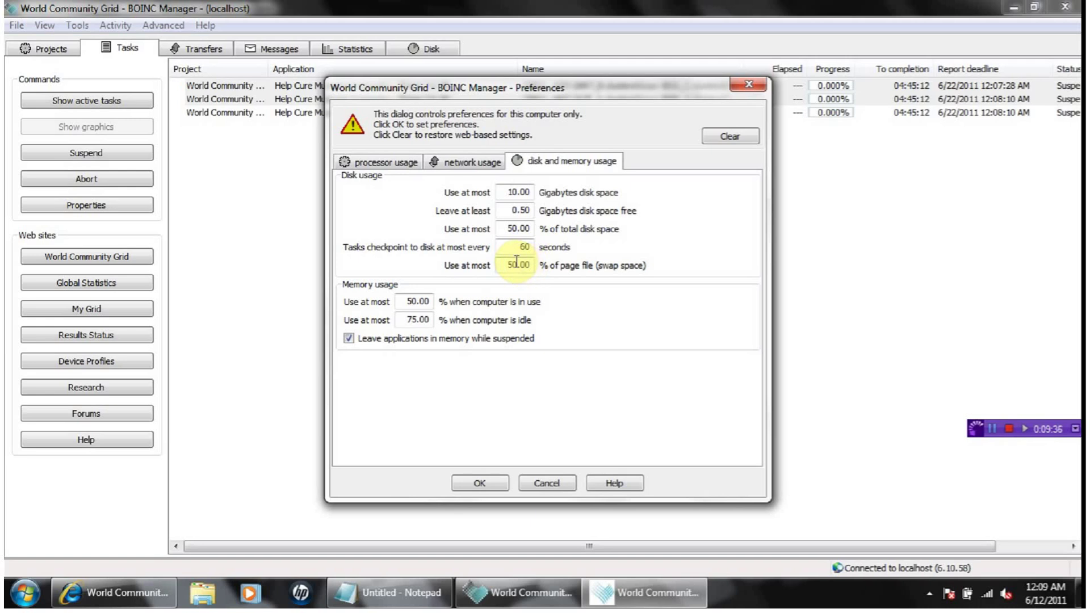
pyautogui.moveTo(521, 229); pyautogui.dragTo(506, 230)
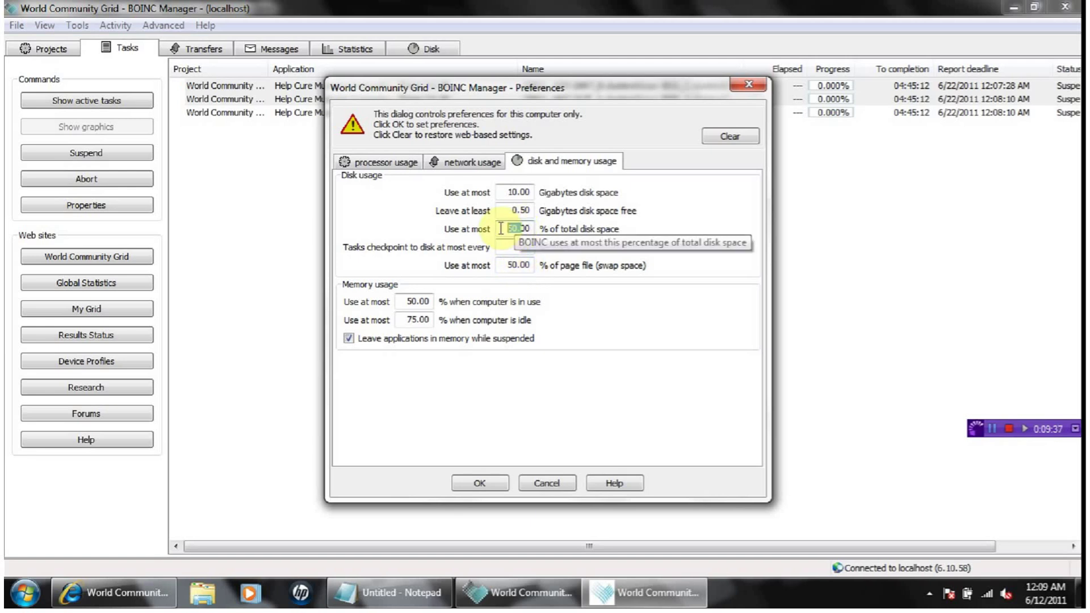
pyautogui.click(517, 225)
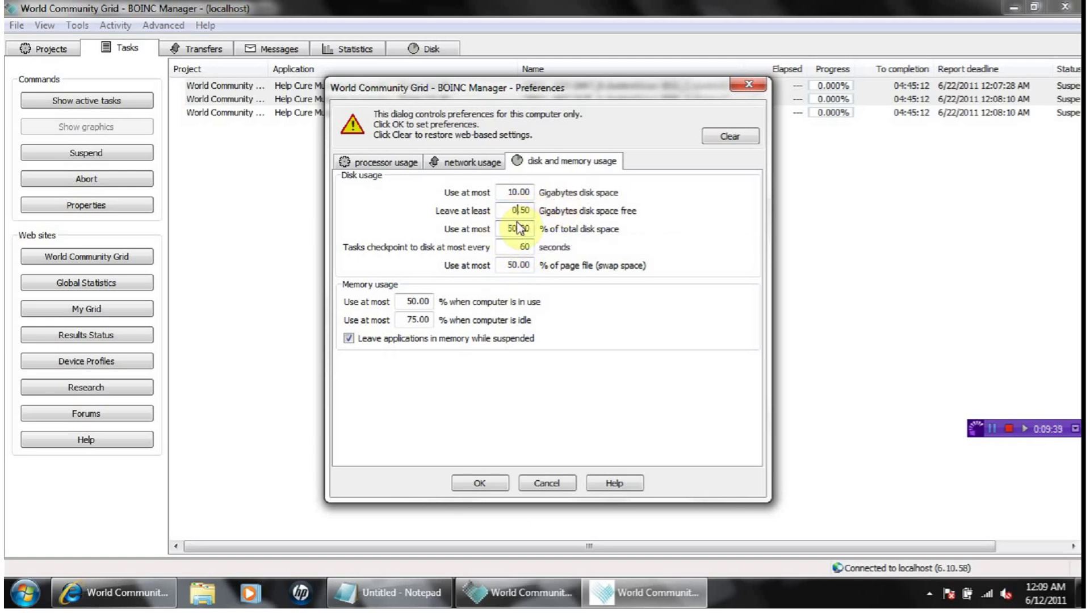
pyautogui.moveTo(516, 228); pyautogui.dragTo(509, 227)
pyautogui.write('6')
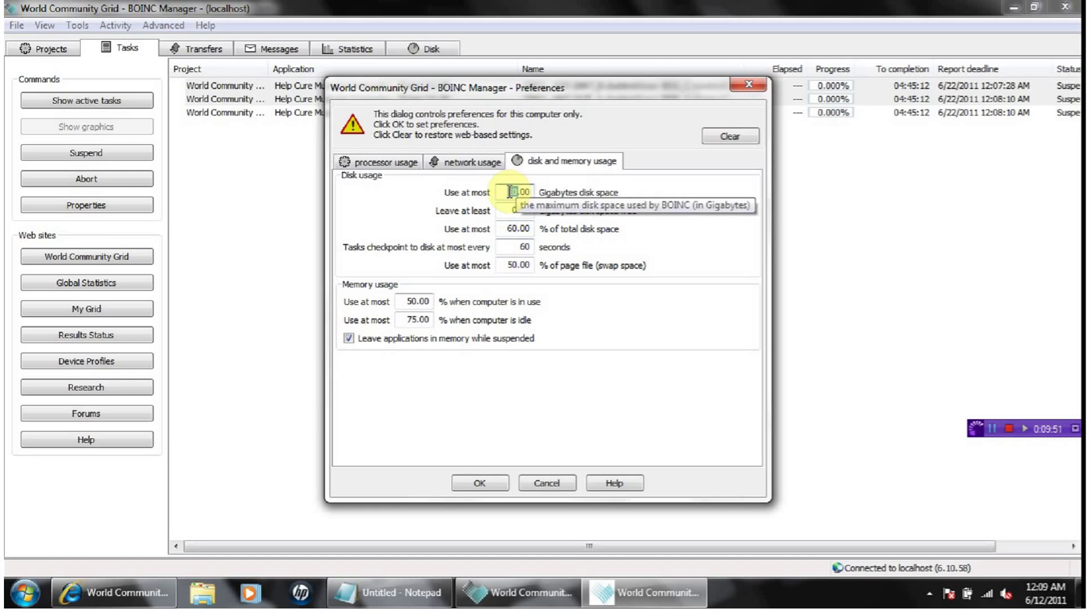
pyautogui.write('25')
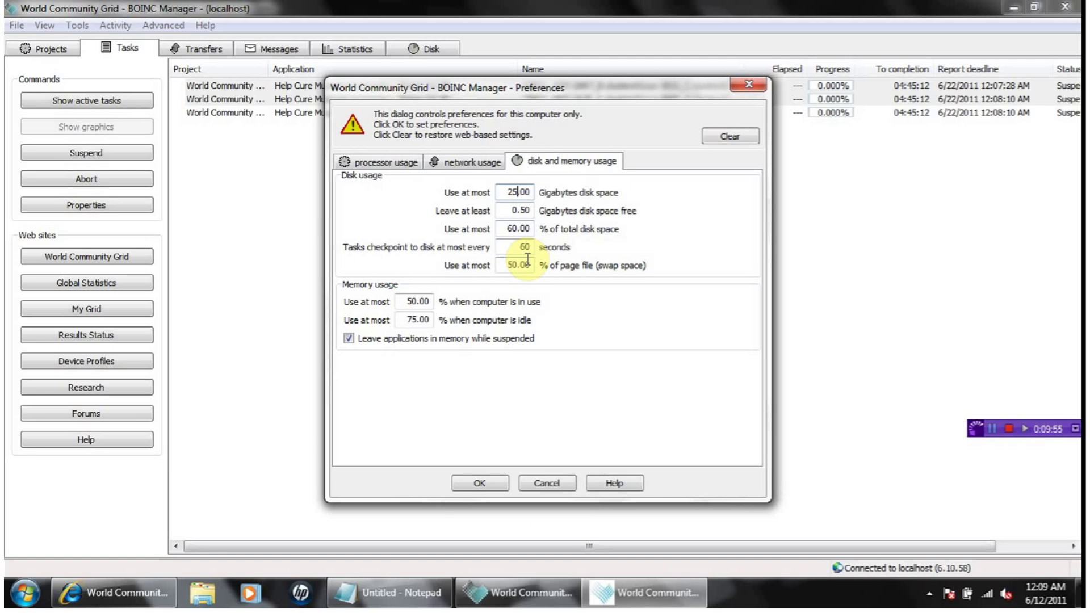
pyautogui.click(514, 210)
pyautogui.press('BackSpace')
pyautogui.write('2')
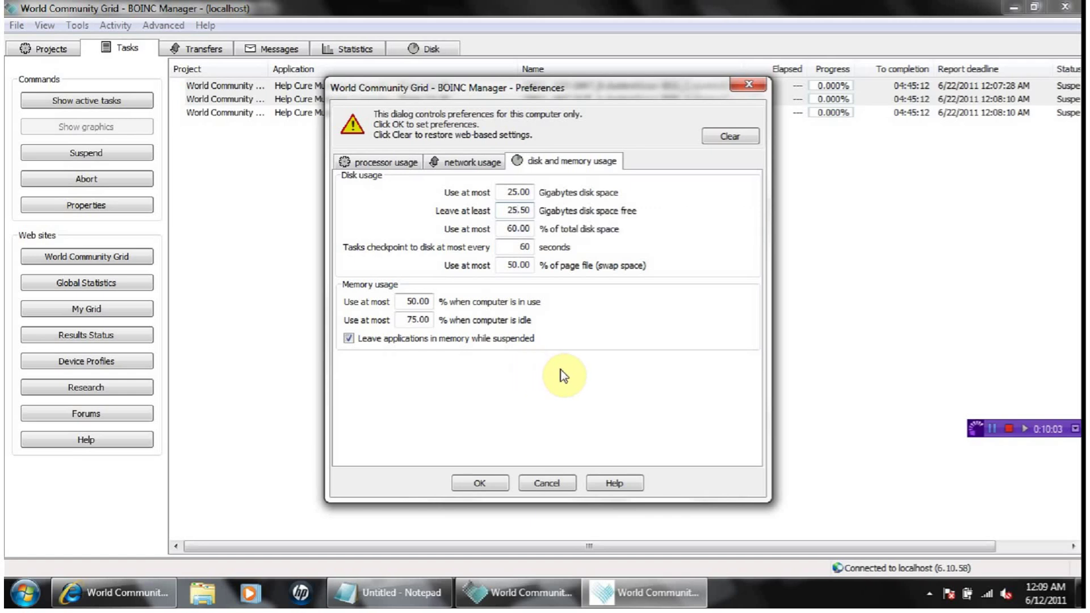
pyautogui.moveTo(416, 299); pyautogui.dragTo(406, 299)
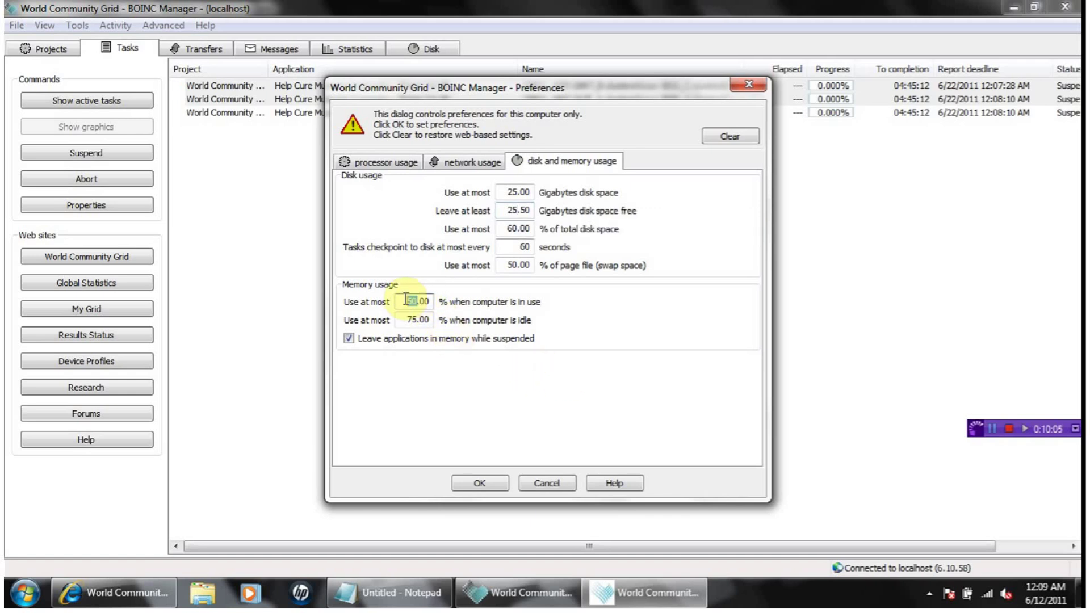
pyautogui.write('7')
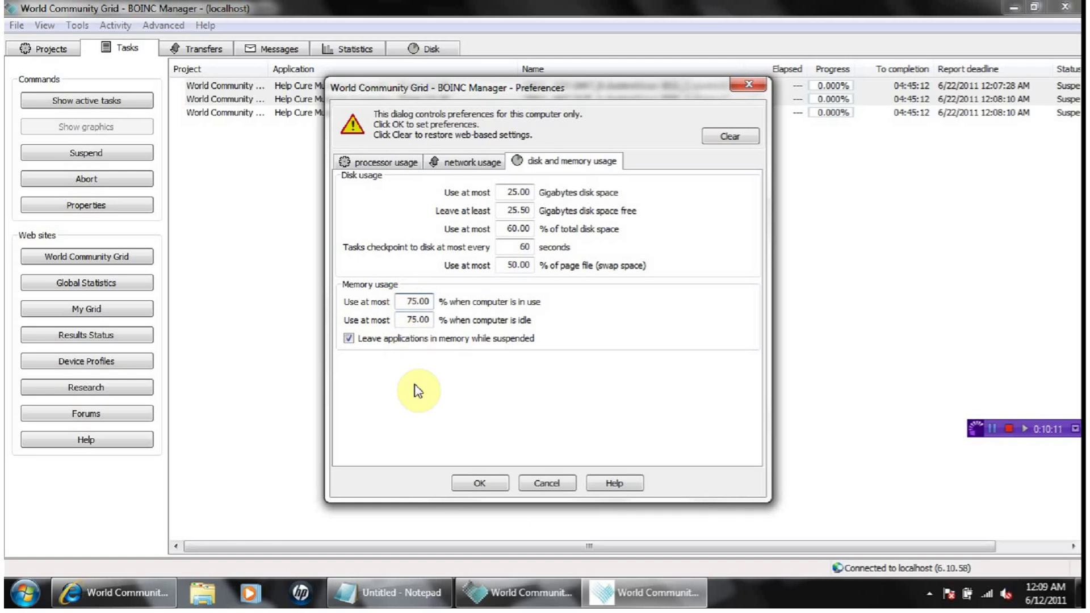
pyautogui.click(478, 487)
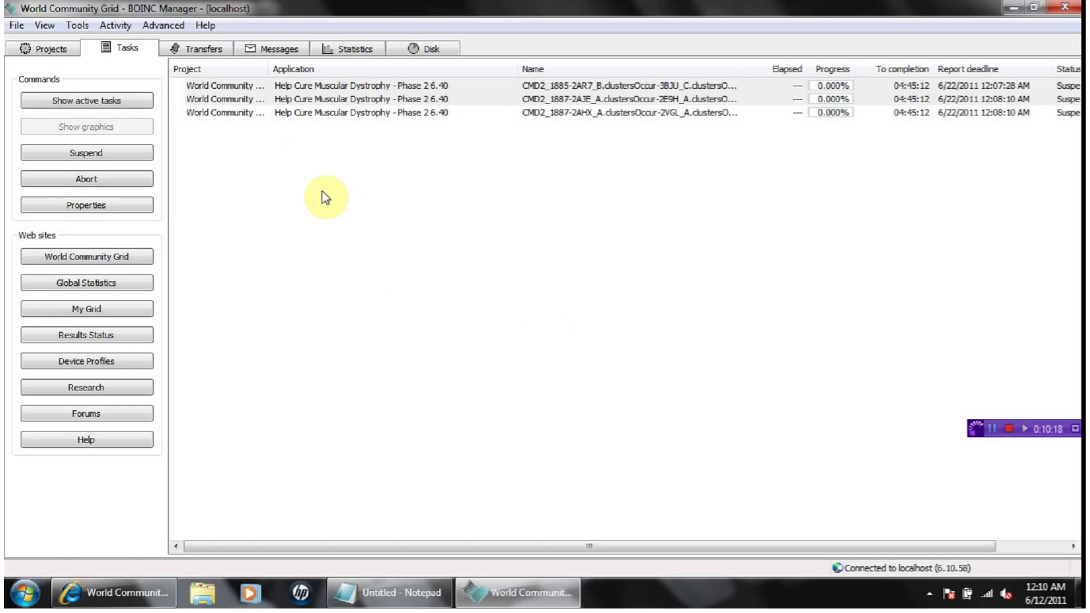
# - Cycle through the Transfers, Messages, Statistics and Disk tabs, ending on Projects
pyautogui.click(802, 112)
pyautogui.click(196, 49)
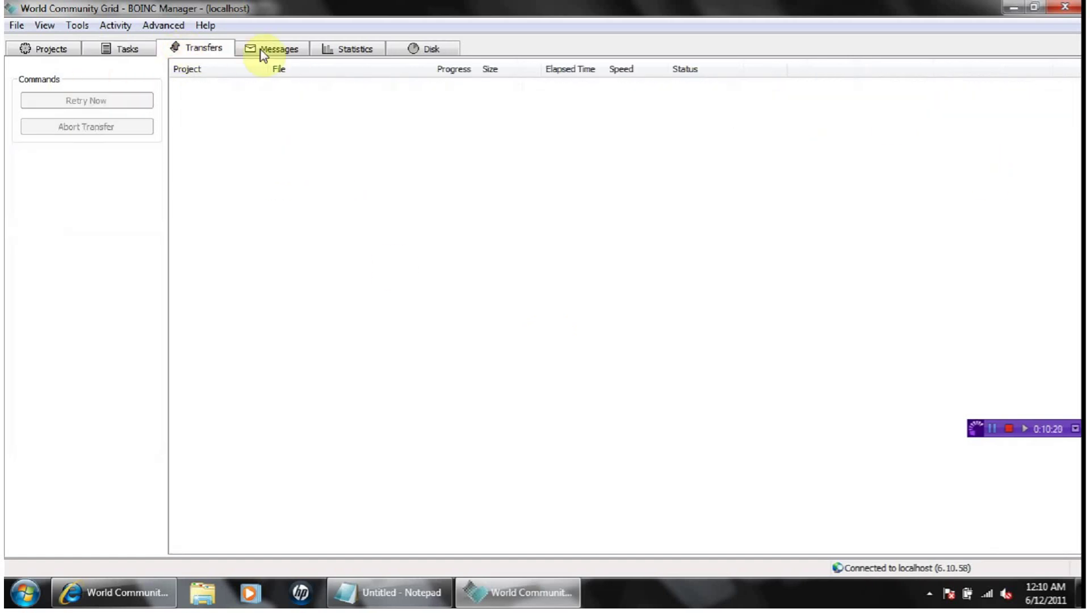
pyautogui.click(272, 49)
pyautogui.click(344, 49)
pyautogui.click(430, 50)
pyautogui.click(199, 49)
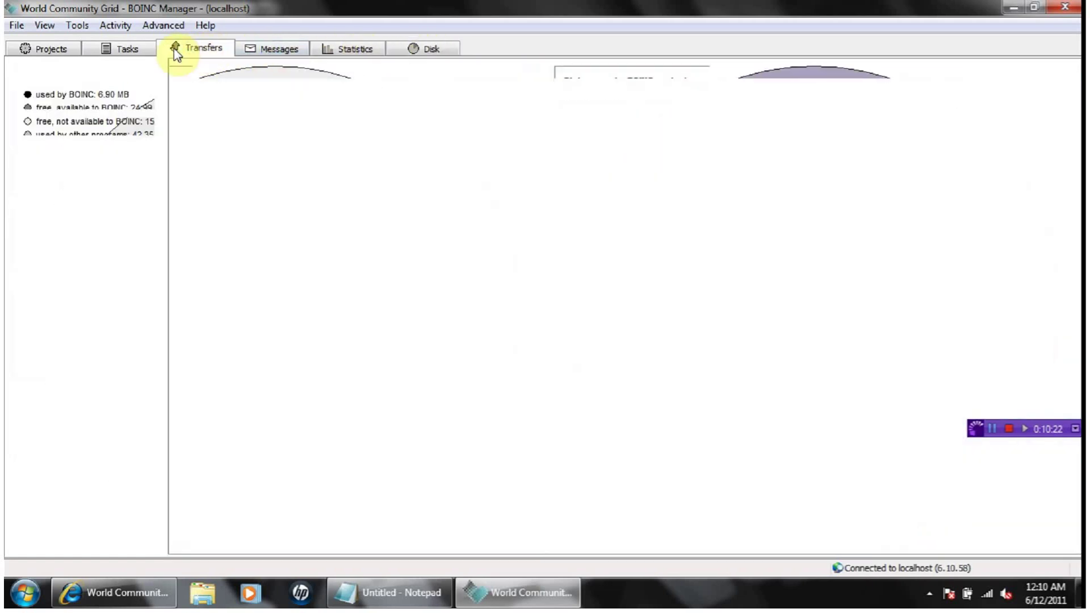
pyautogui.click(47, 49)
# - Close BOINC Manager and reopen it from its notification-area tray icon
pyautogui.click(1064, 6)
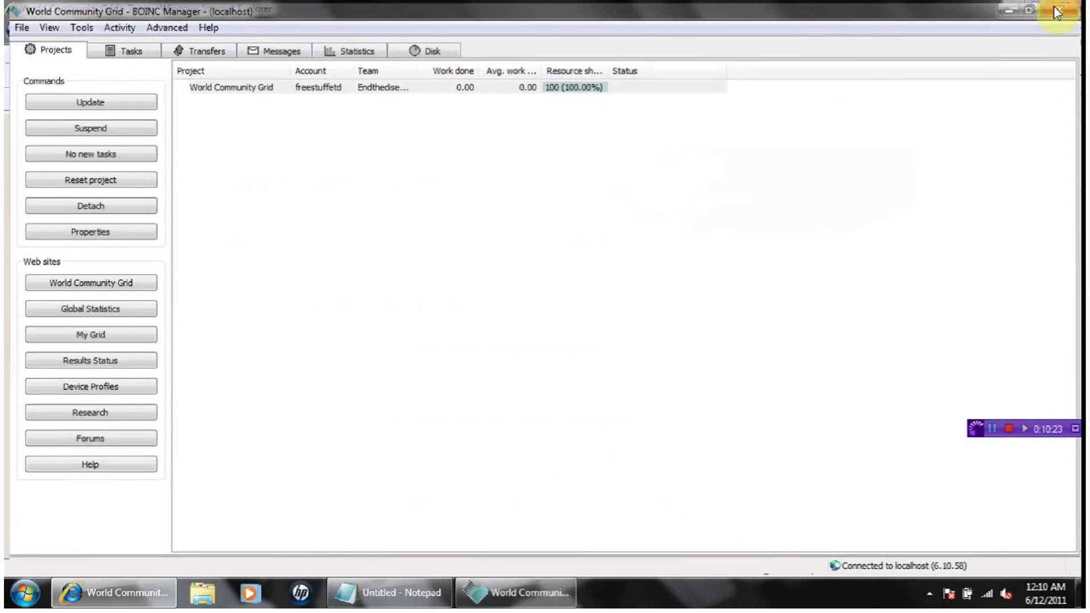
pyautogui.click(928, 593)
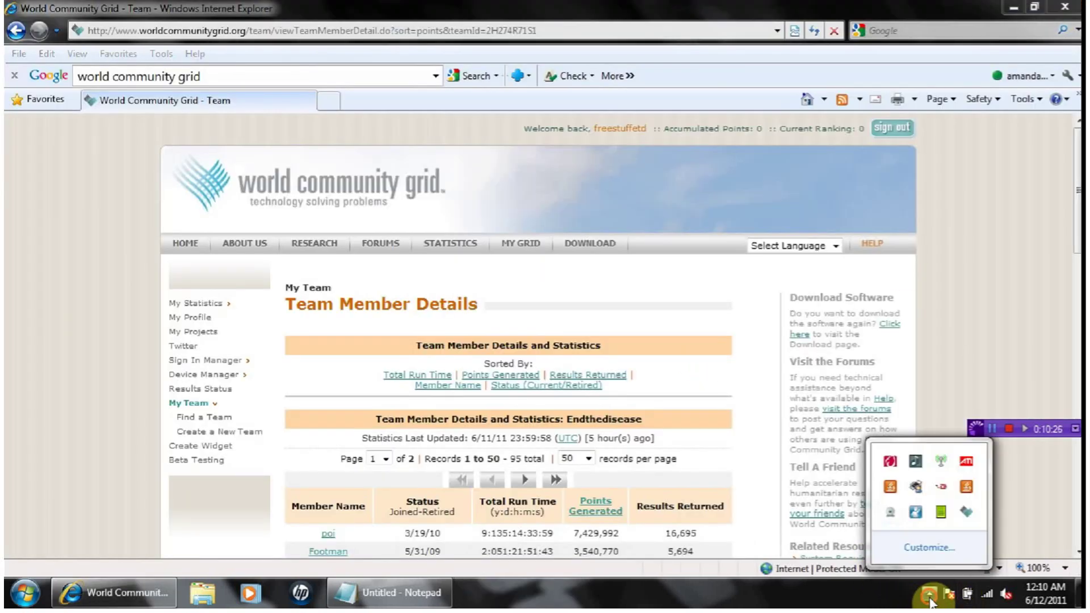
pyautogui.doubleClick(968, 515)
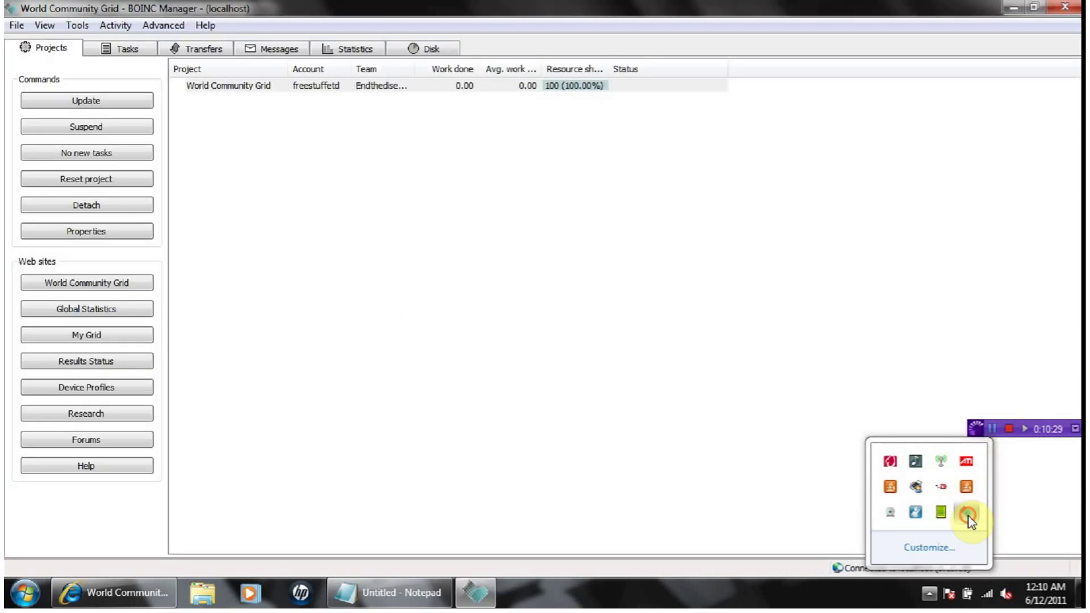
# - Inspect each of the three suspended tasks, scrolling the list sideways, then show the projects list
pyautogui.click(105, 53)
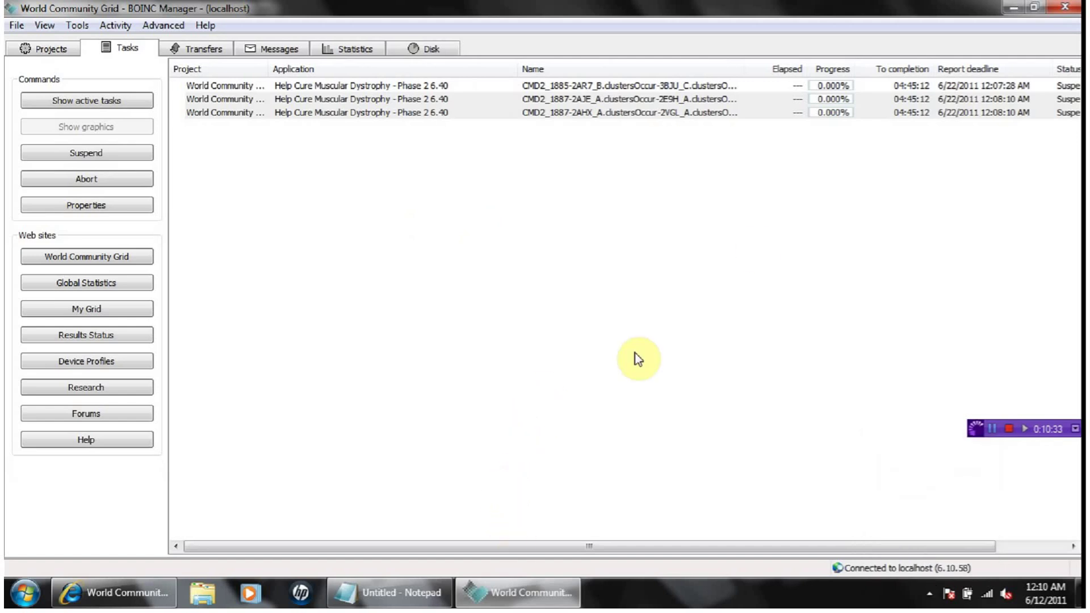
pyautogui.click(853, 102)
pyautogui.click(802, 88)
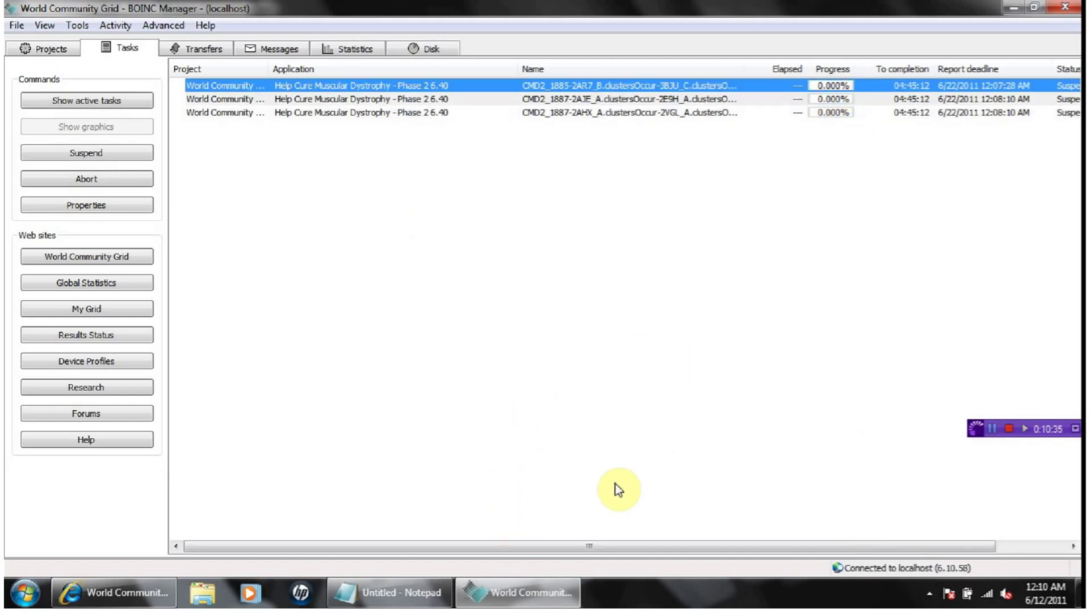
pyautogui.moveTo(359, 548); pyautogui.dragTo(404, 546)
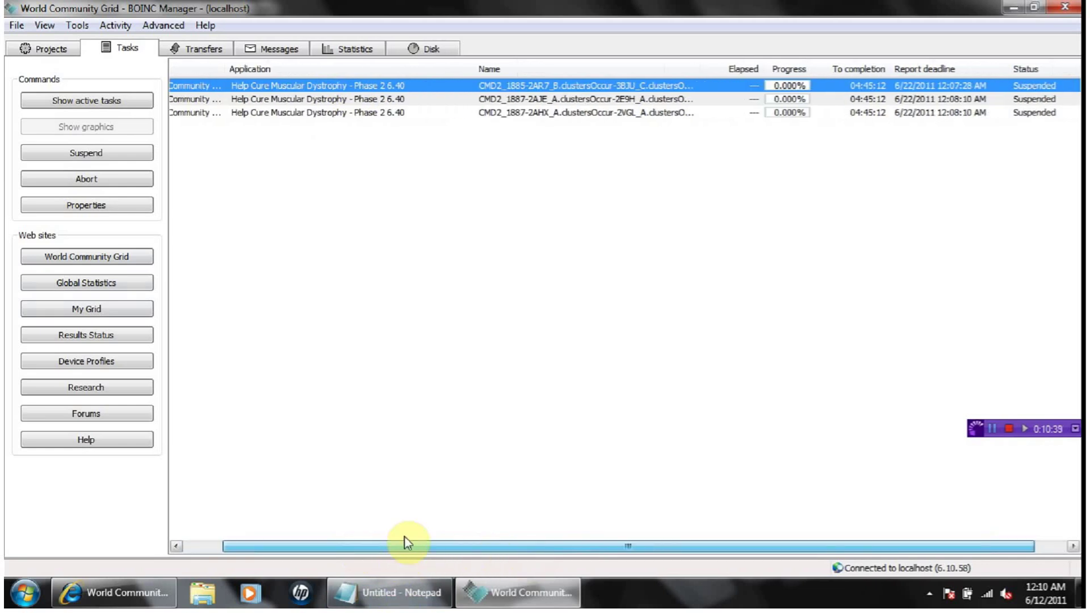
pyautogui.click(478, 102)
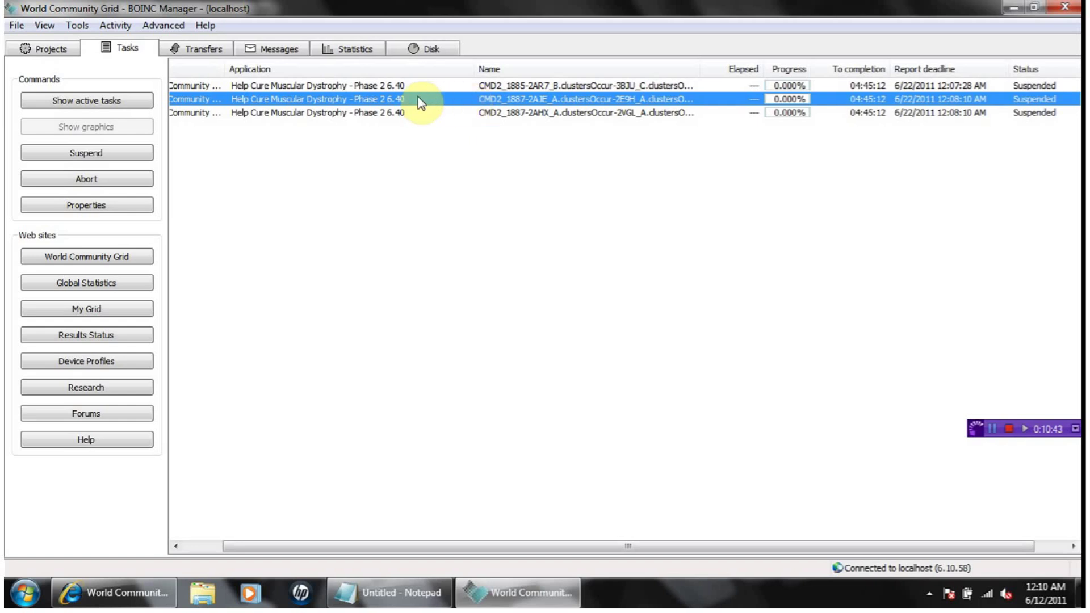
pyautogui.click(370, 86)
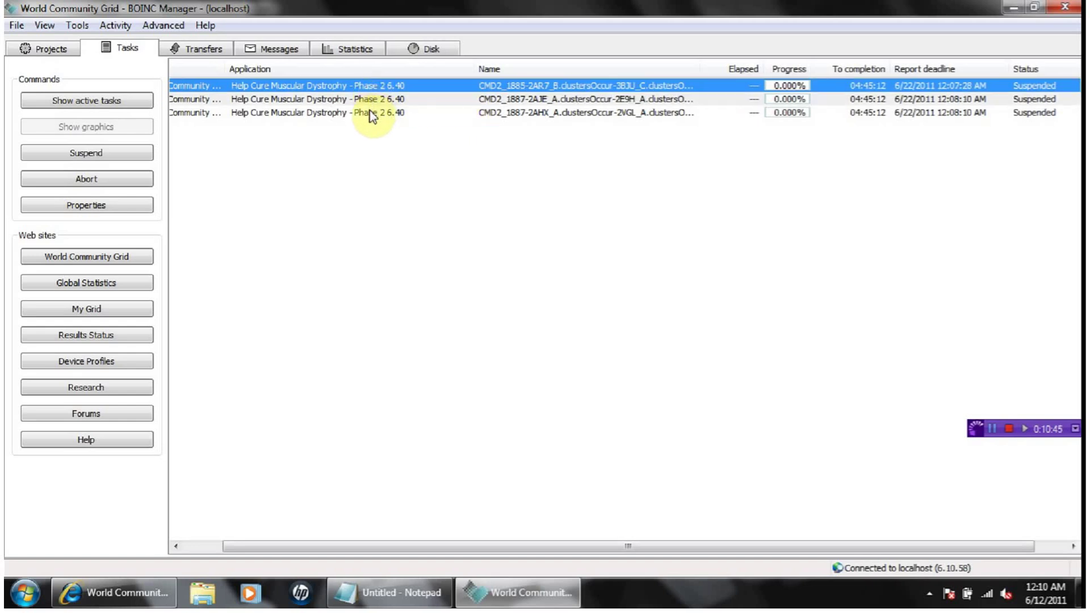
pyautogui.click(363, 114)
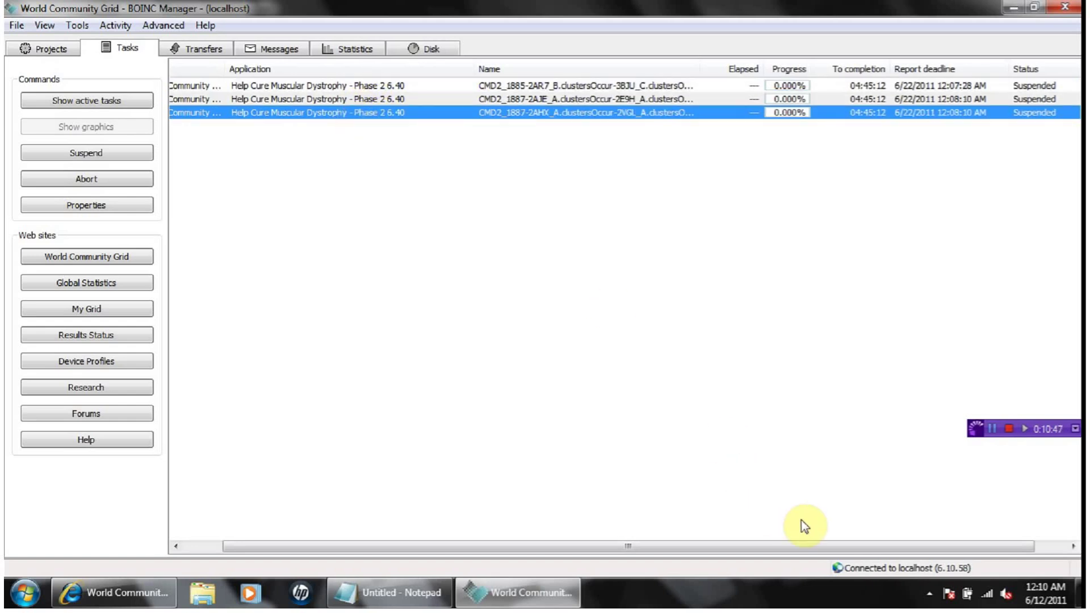
pyautogui.moveTo(797, 548); pyautogui.dragTo(758, 548)
pyautogui.click(377, 99)
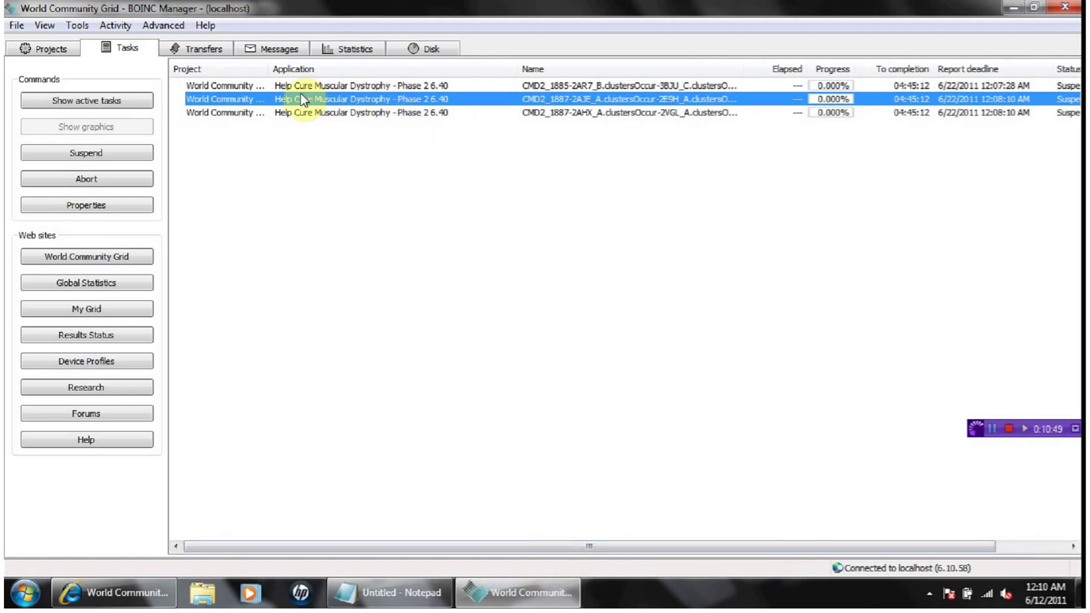
pyautogui.click(51, 45)
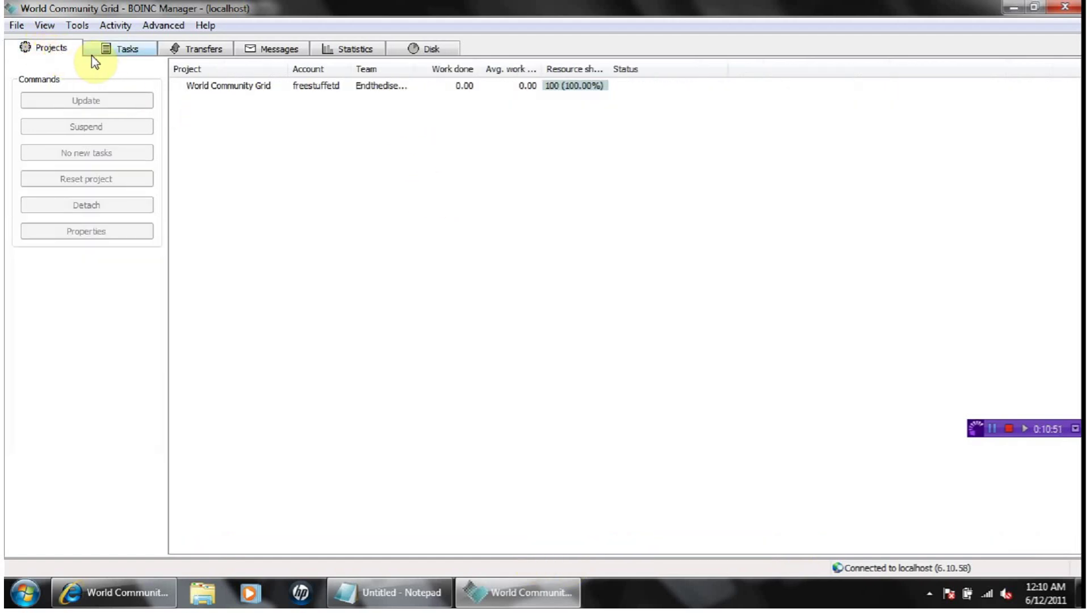
# - Peek at the Activity and Tools menus, switch to Simple View, and minimize it
pyautogui.click(113, 26)
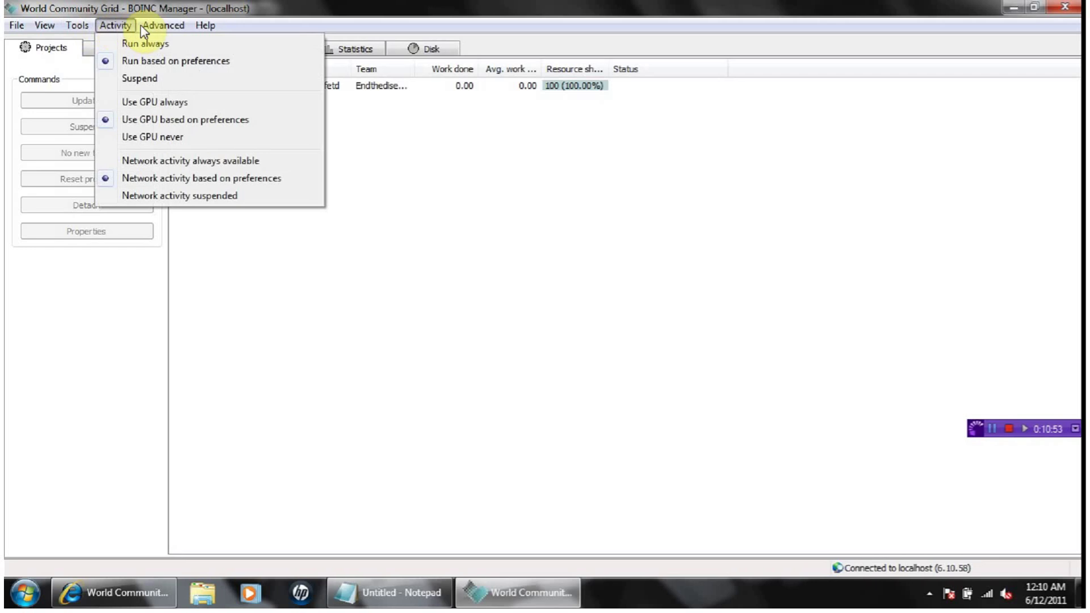
pyautogui.click(147, 27)
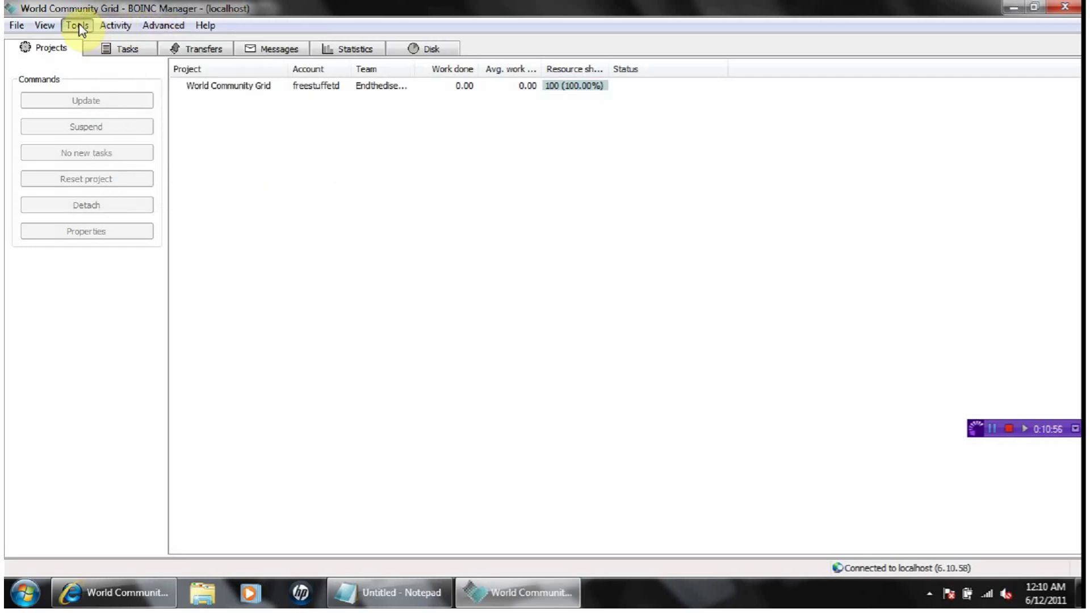
pyautogui.click(77, 26)
pyautogui.click(44, 26)
pyautogui.click(46, 26)
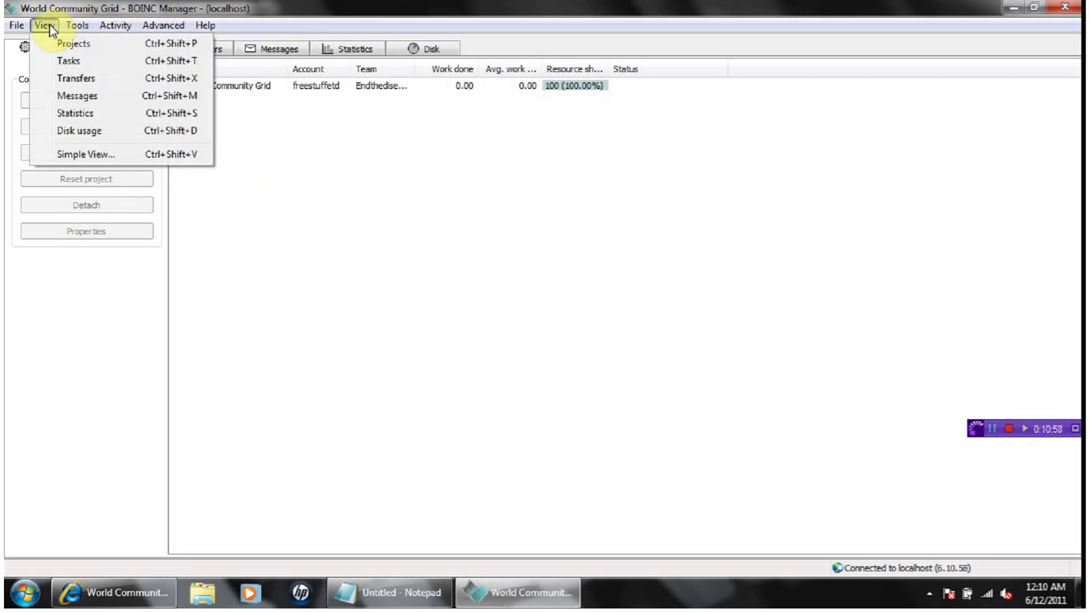
pyautogui.click(97, 156)
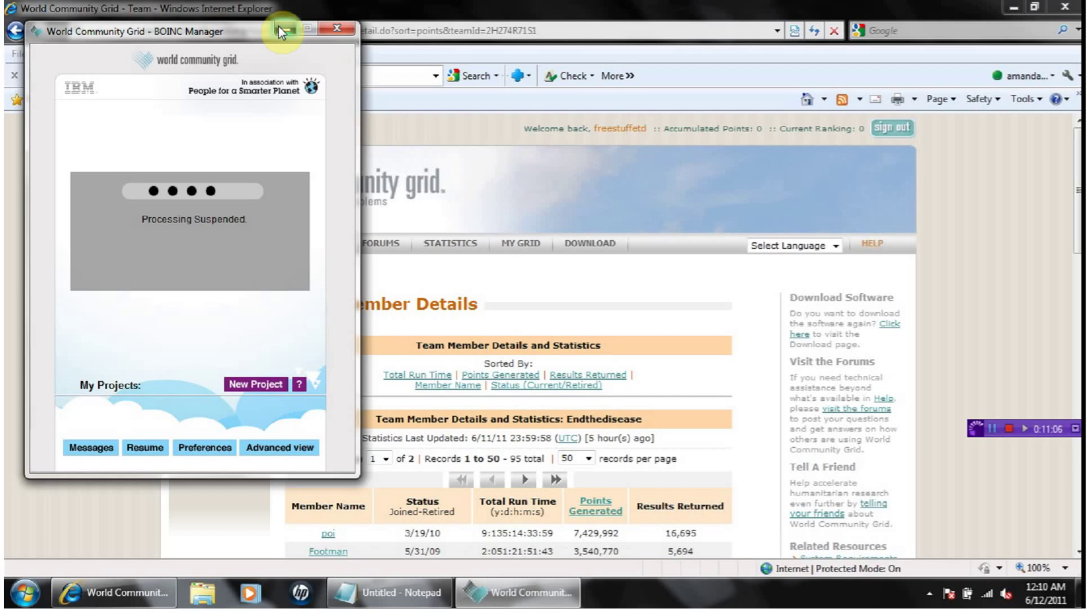
pyautogui.click(282, 28)
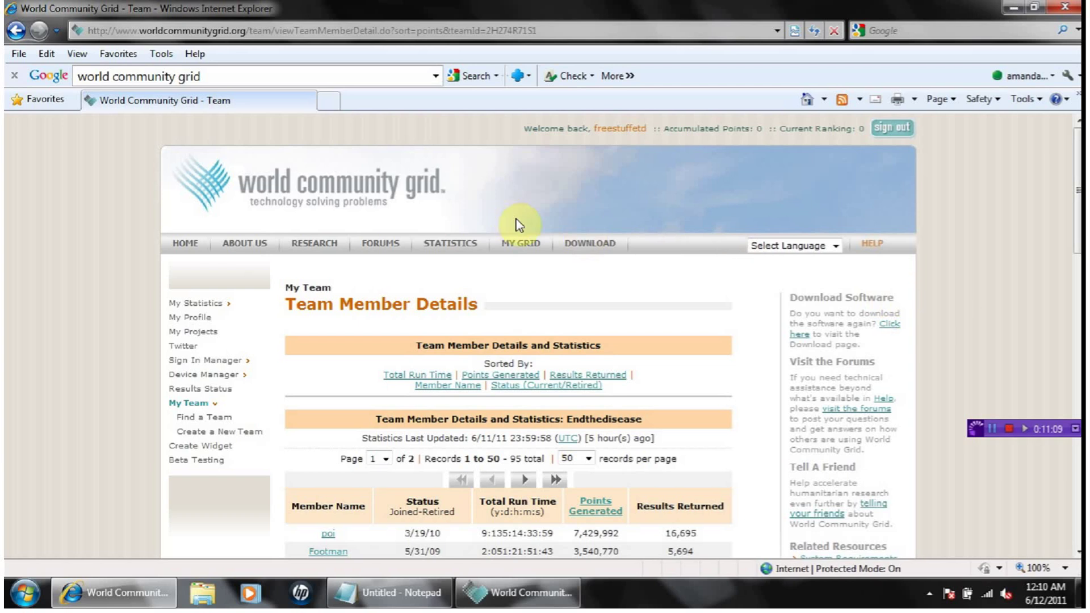
# - Open the Global Statistics page and scroll through it
pyautogui.moveTo(493, 248)
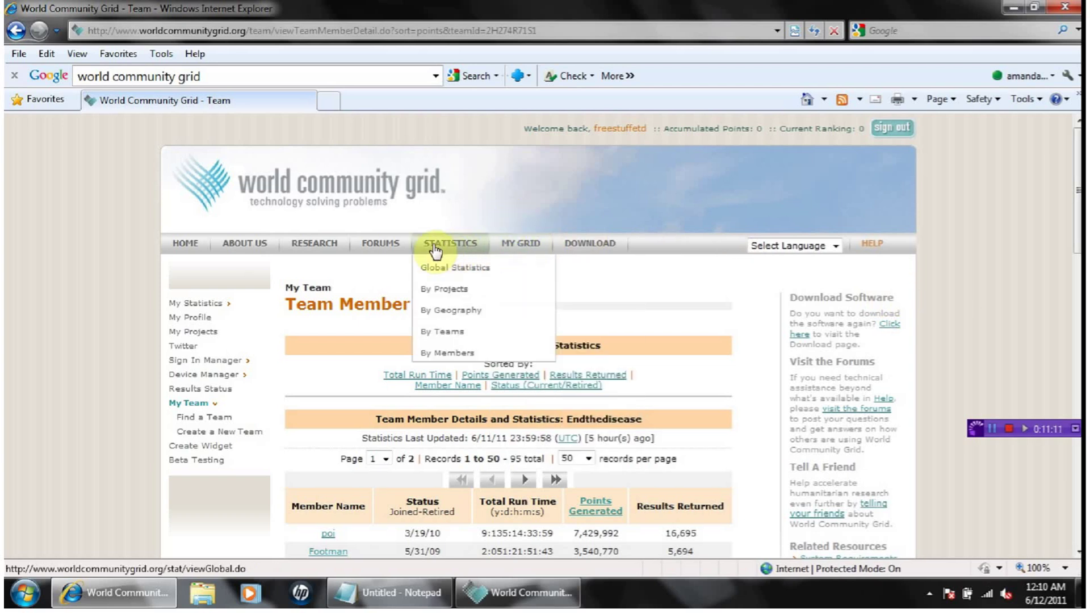
pyautogui.click(457, 247)
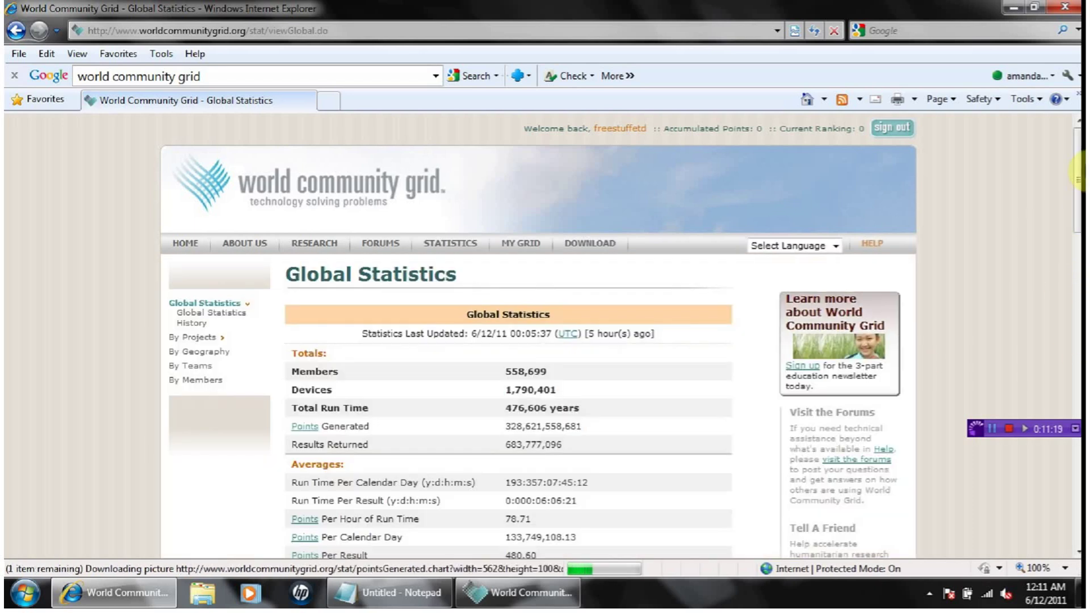
pyautogui.moveTo(1076, 177); pyautogui.dragTo(1076, 152)
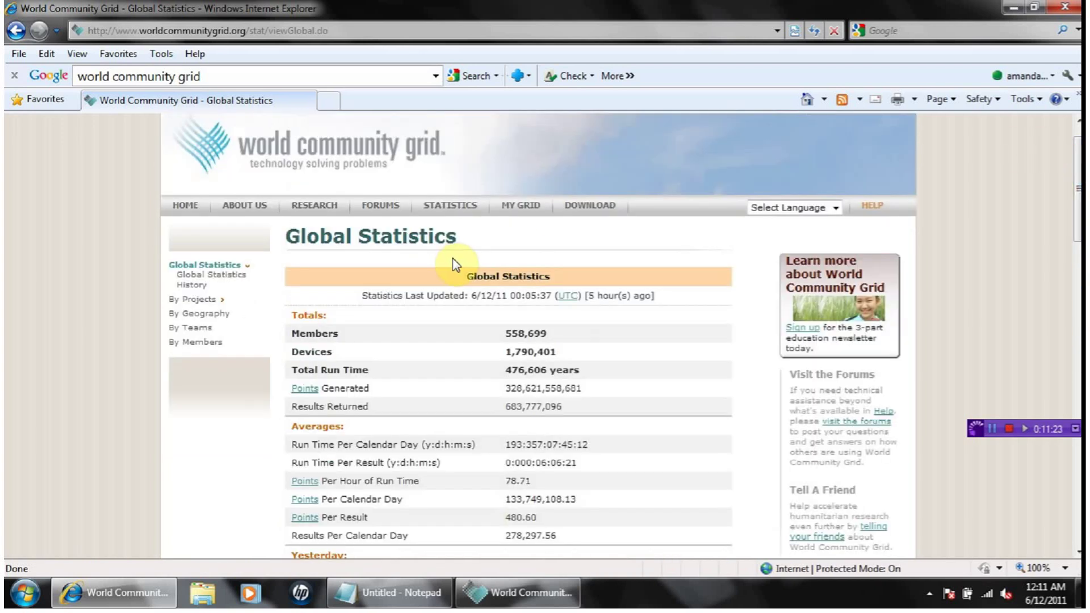
pyautogui.scroll(-2, 454, 265)
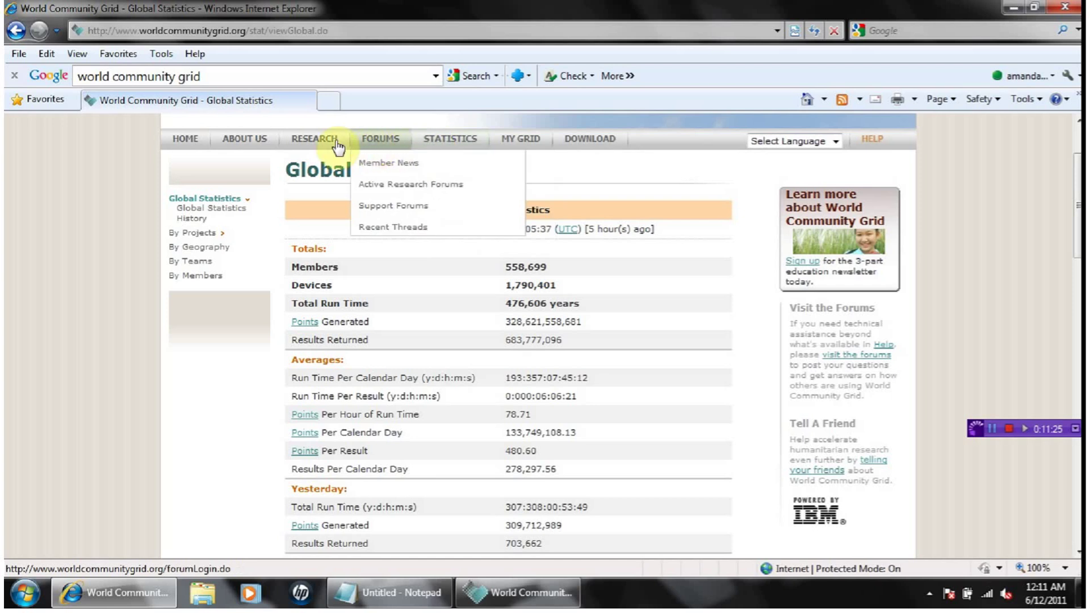
# - Browse the Research News & Updates listings, then head to the forums
pyautogui.click(305, 145)
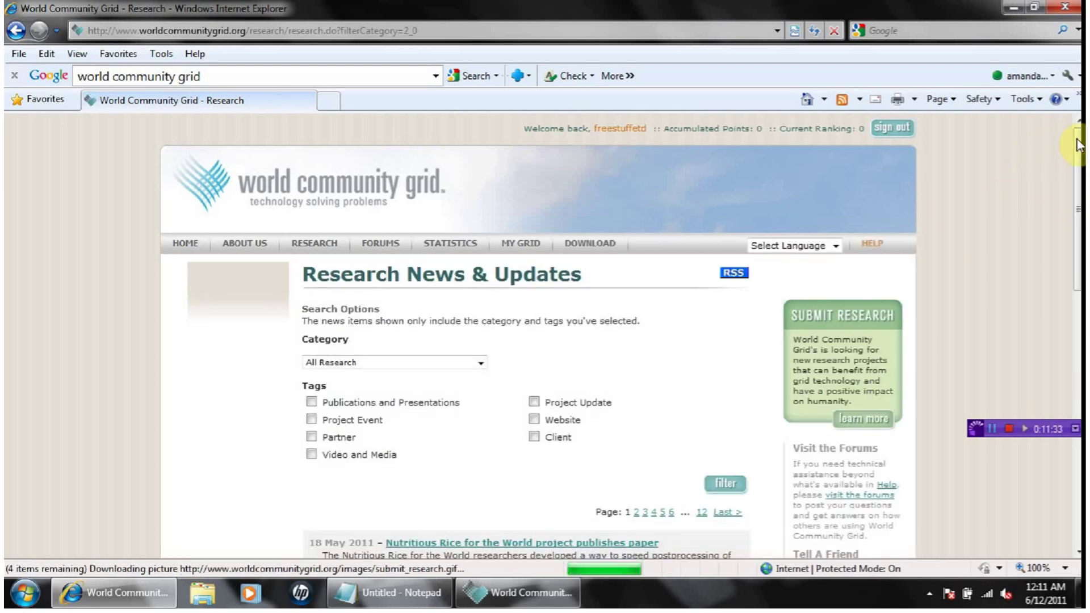
pyautogui.moveTo(1077, 149); pyautogui.dragTo(1078, 258)
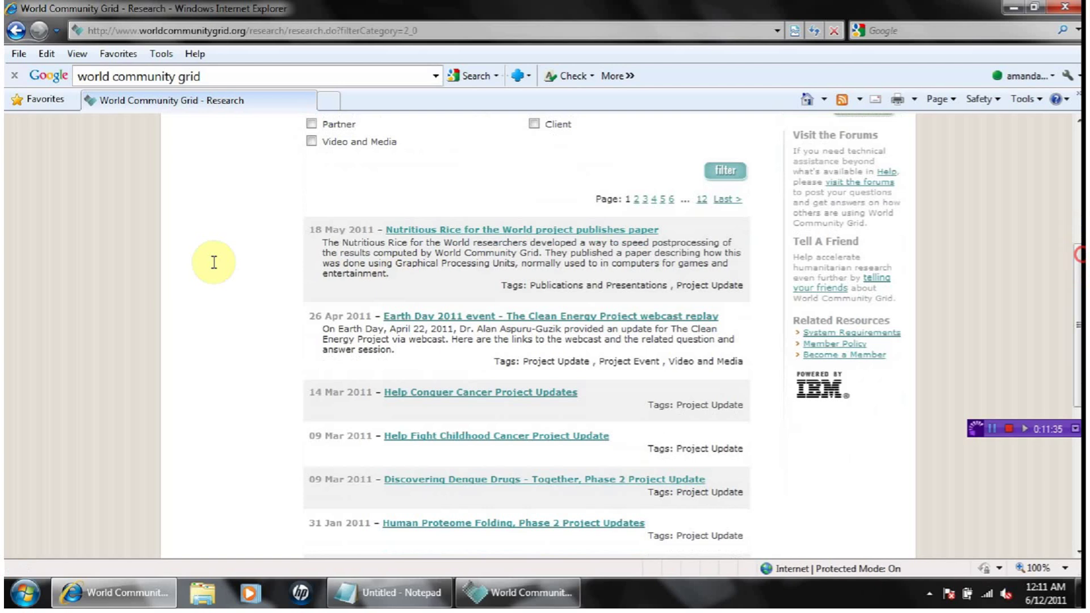
pyautogui.scroll(-1, 340, 368)
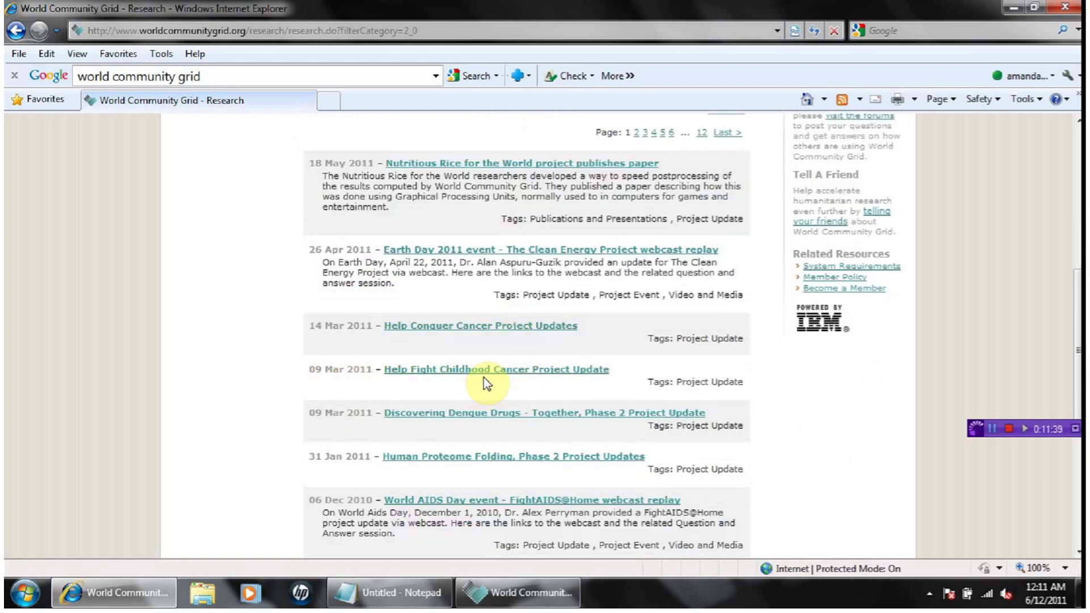
pyautogui.scroll(6, 489, 383)
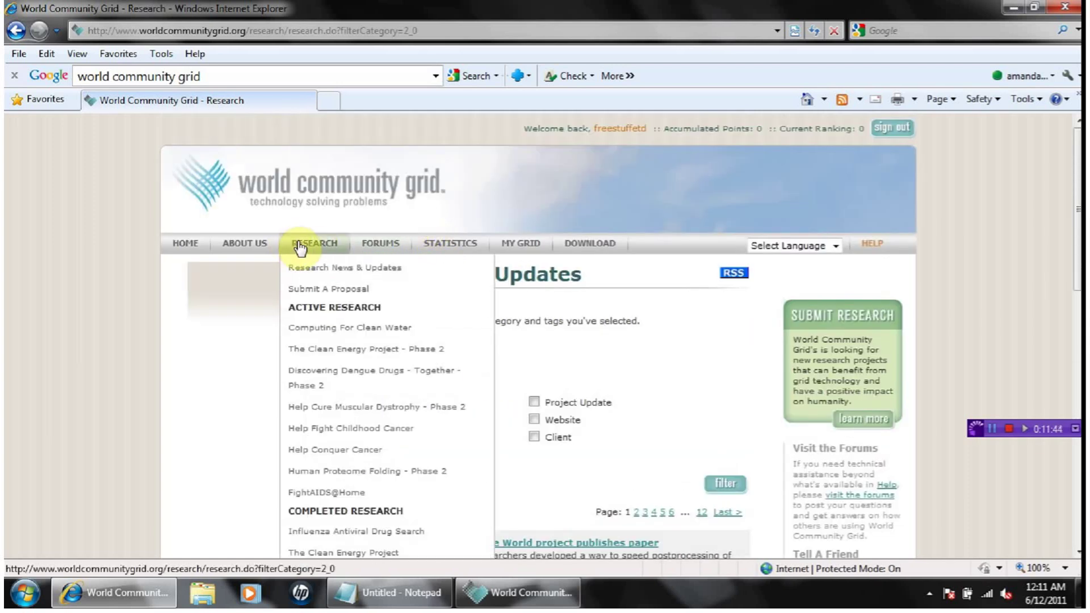
pyautogui.click(379, 248)
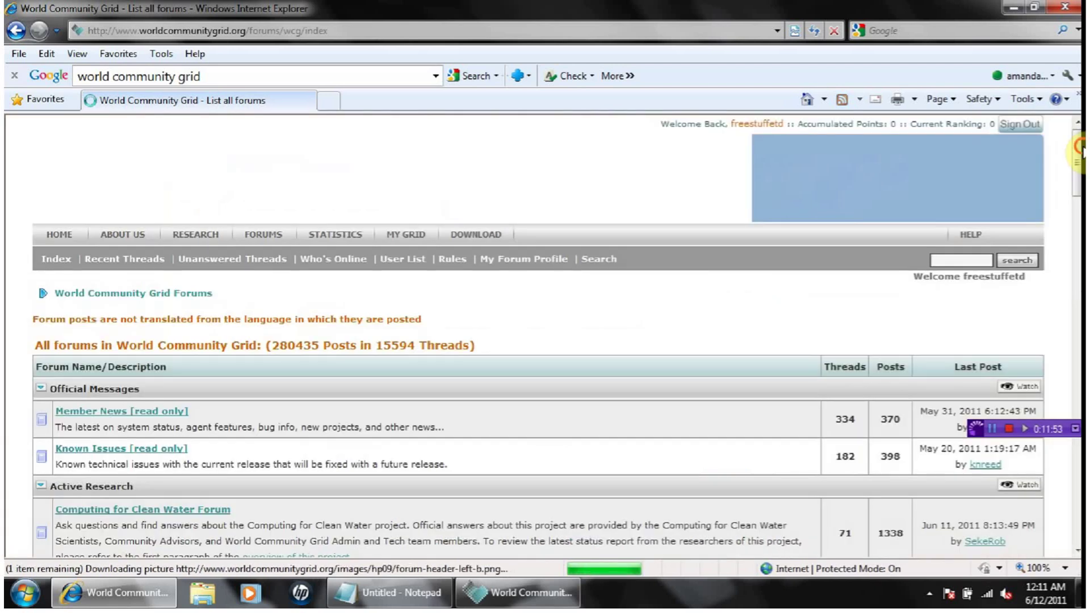
# - Scroll through the forums index (280435 posts, 15594 threads) and back to the top
pyautogui.moveTo(1081, 152); pyautogui.dragTo(1072, 197)
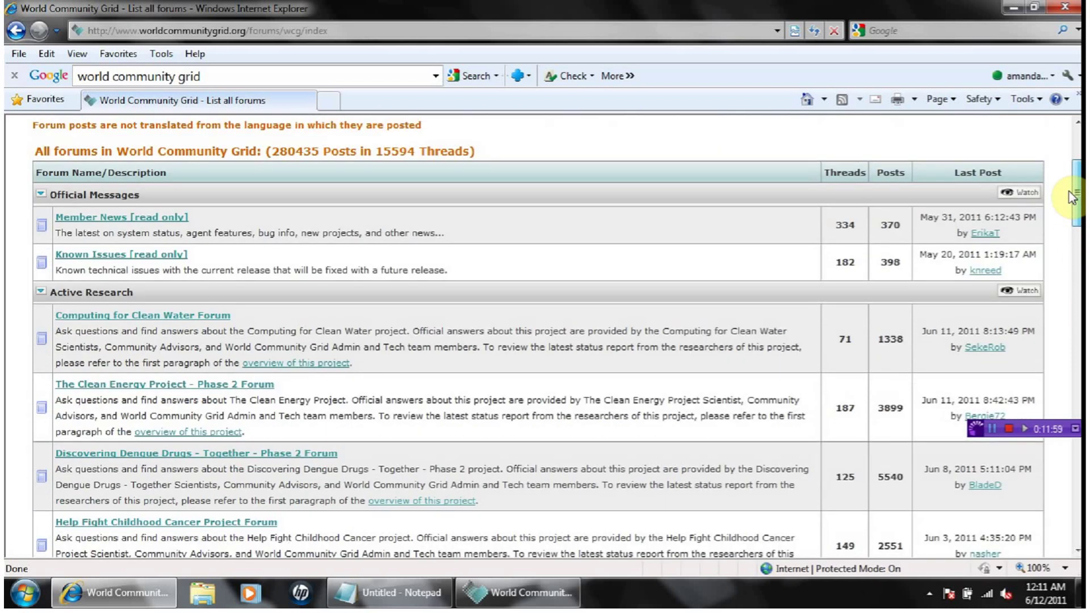
pyautogui.scroll(-3, 146, 245)
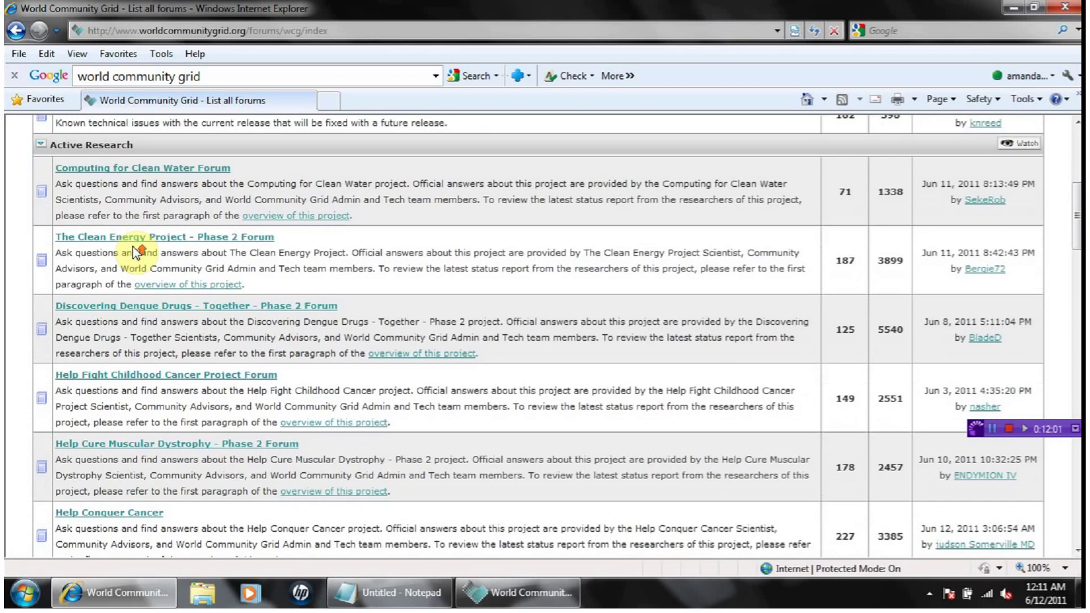
pyautogui.scroll(1, 137, 250)
pyautogui.scroll(1, 134, 246)
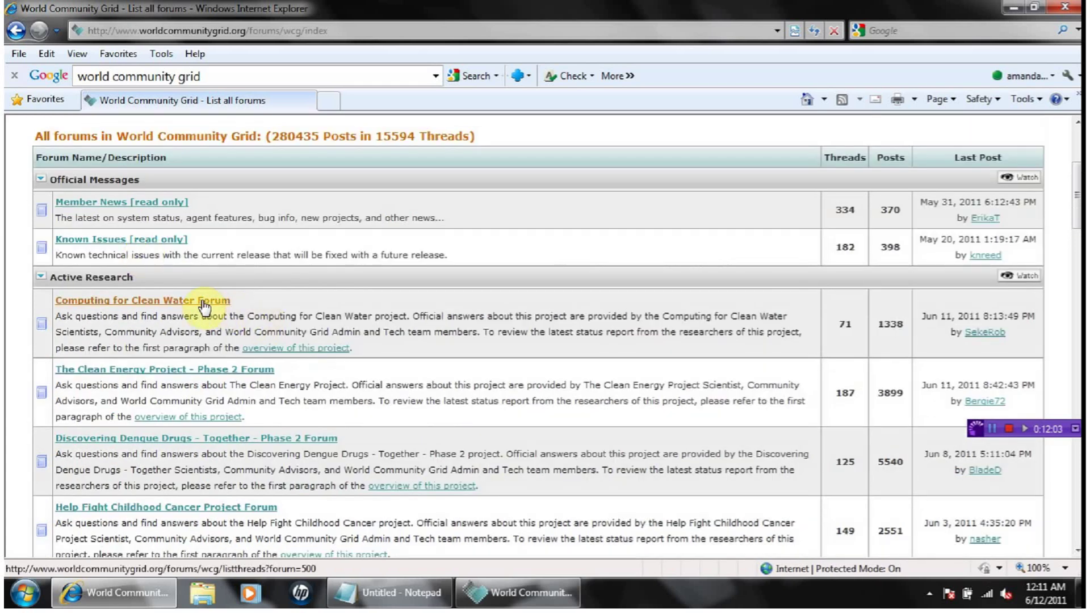
pyautogui.moveTo(1076, 185); pyautogui.dragTo(1077, 153)
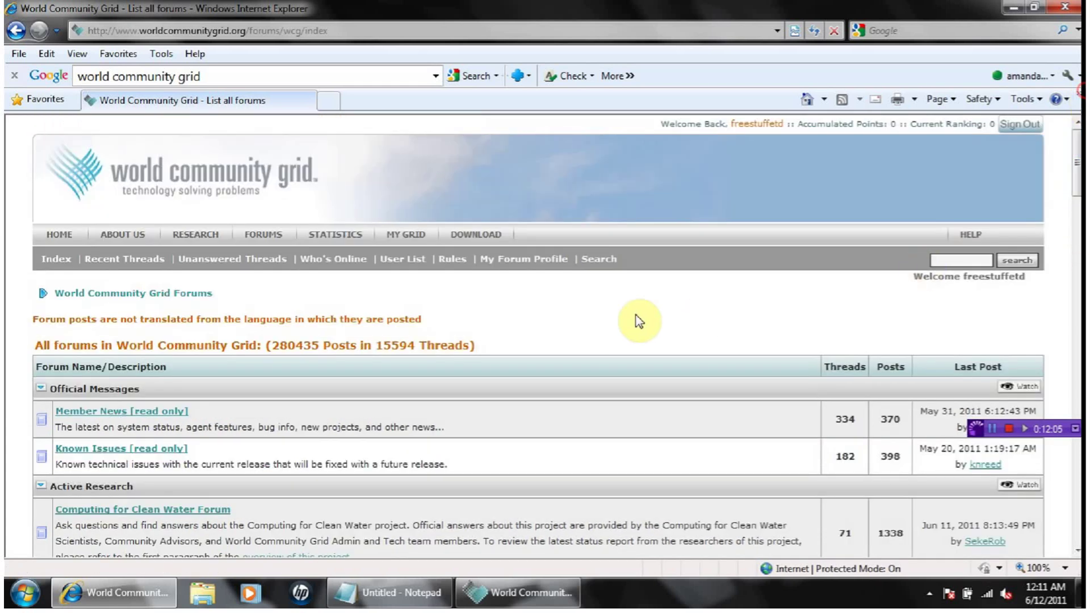
pyautogui.scroll(-1, 816, 342)
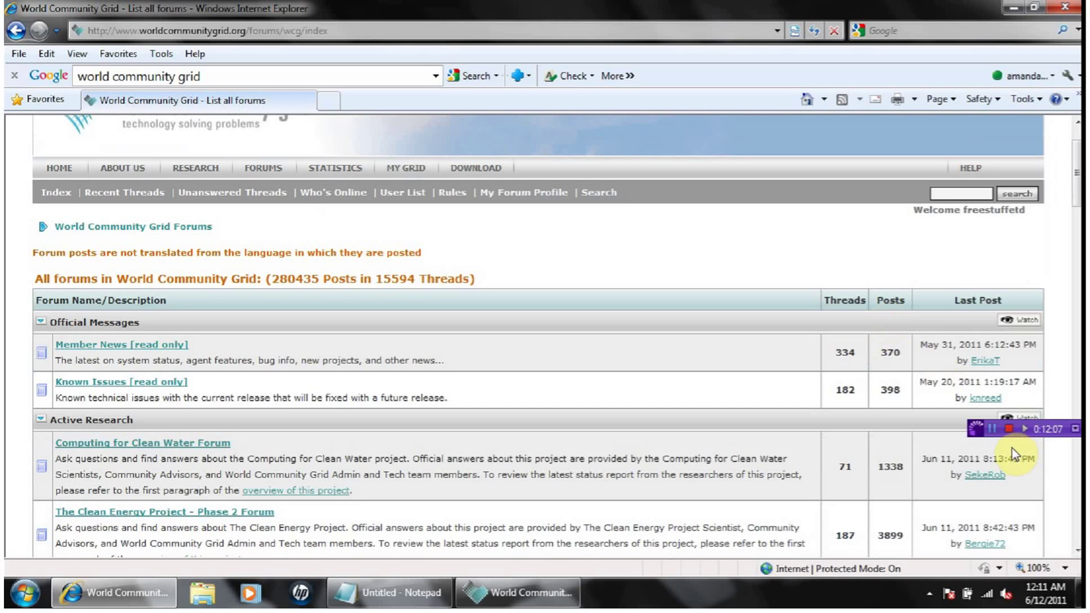